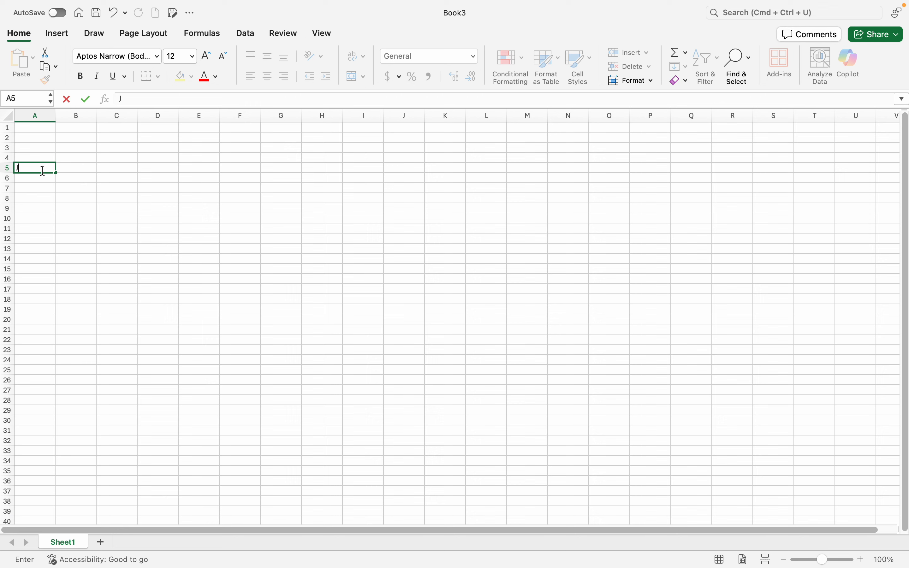
Enter Jan in cell A5 and fill the month series down to A26.
text(an)
click(39, 186)
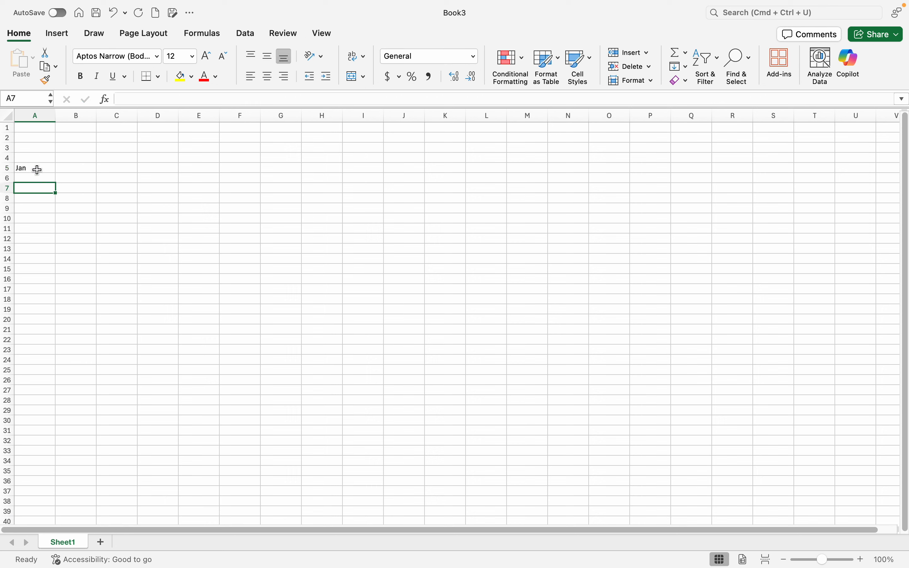
click(53, 171)
drag(53, 172, 55, 385)
click(77, 270)
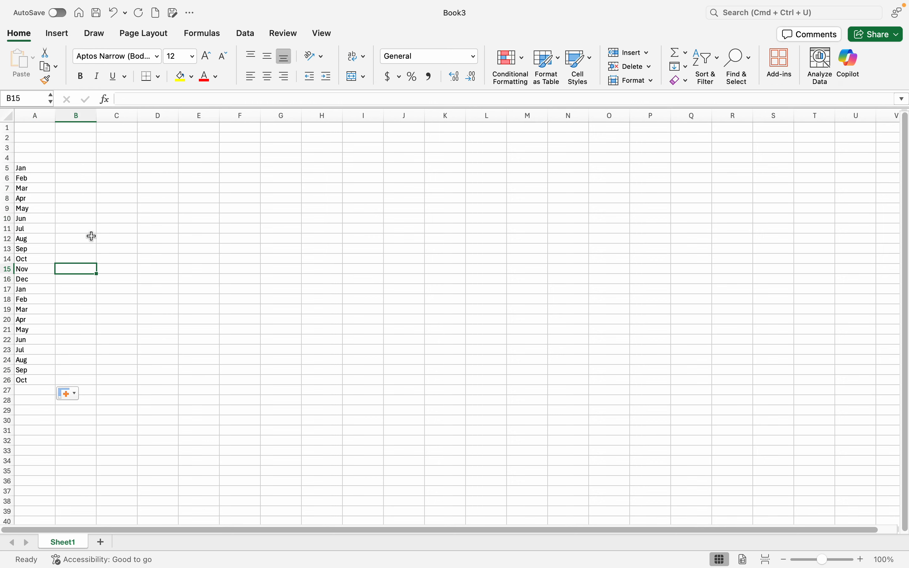
click(40, 168)
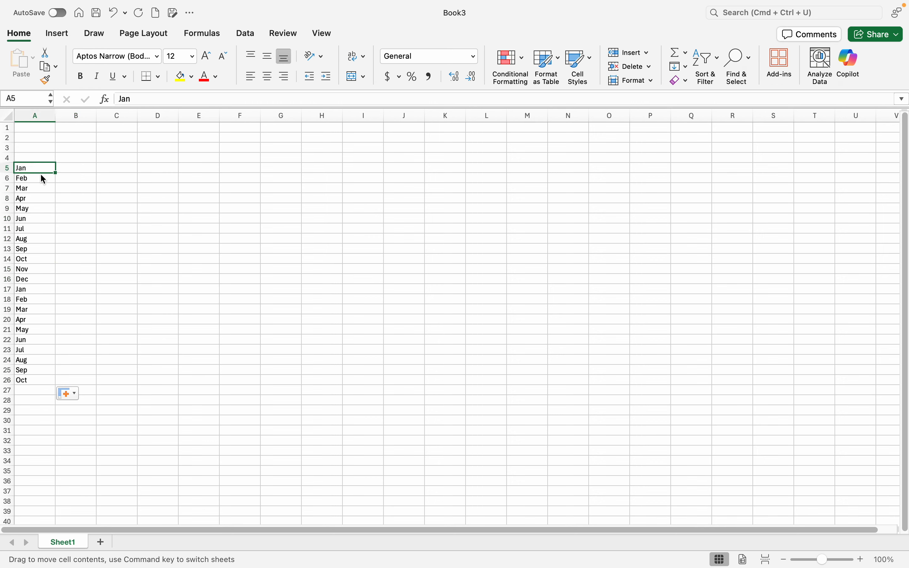
mouse_move(39, 173)
mouse_down()
mouse_move(35, 368)
mouse_move(36, 168)
mouse_up()
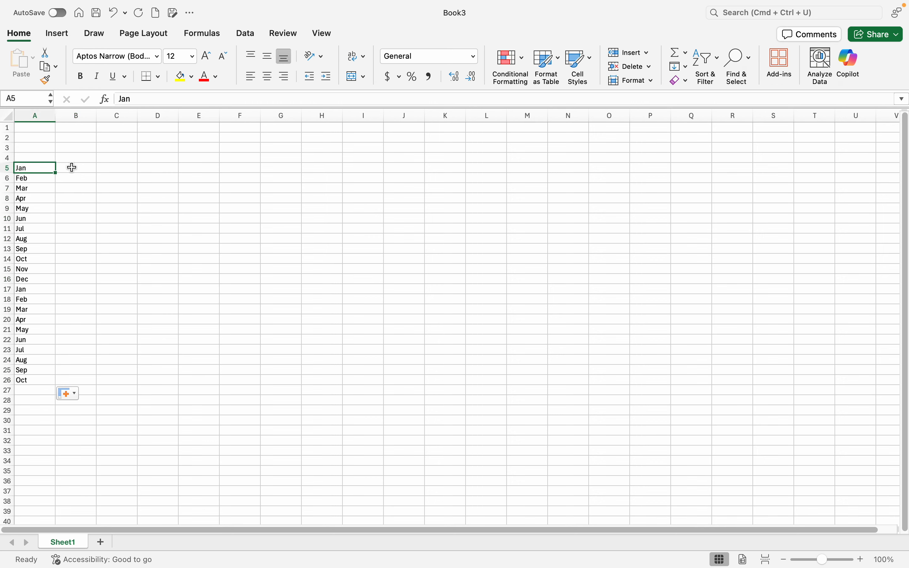
Enter the column headings "Data" in A4 and "Validation field" in B4.
click(72, 168)
click(25, 158)
text(Data)
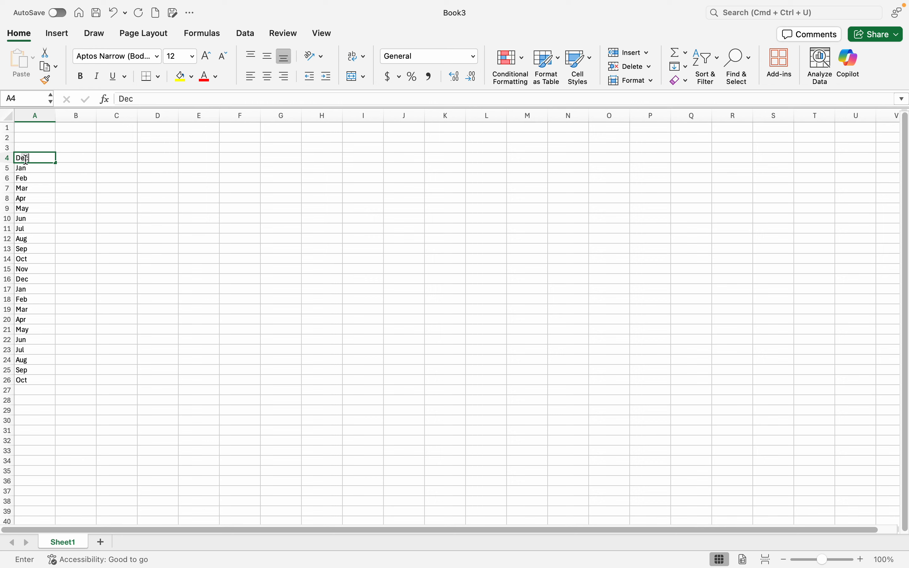
key(Tab)
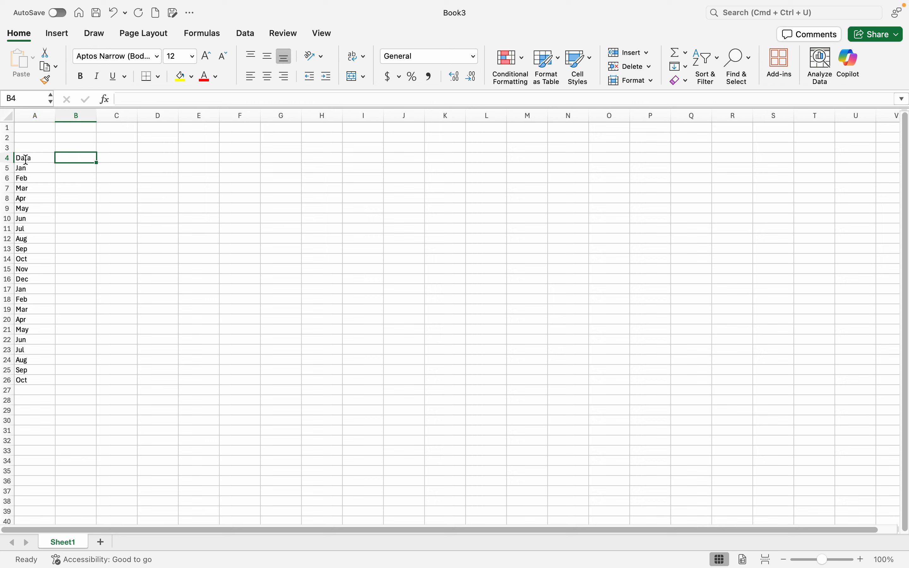
text(Valida)
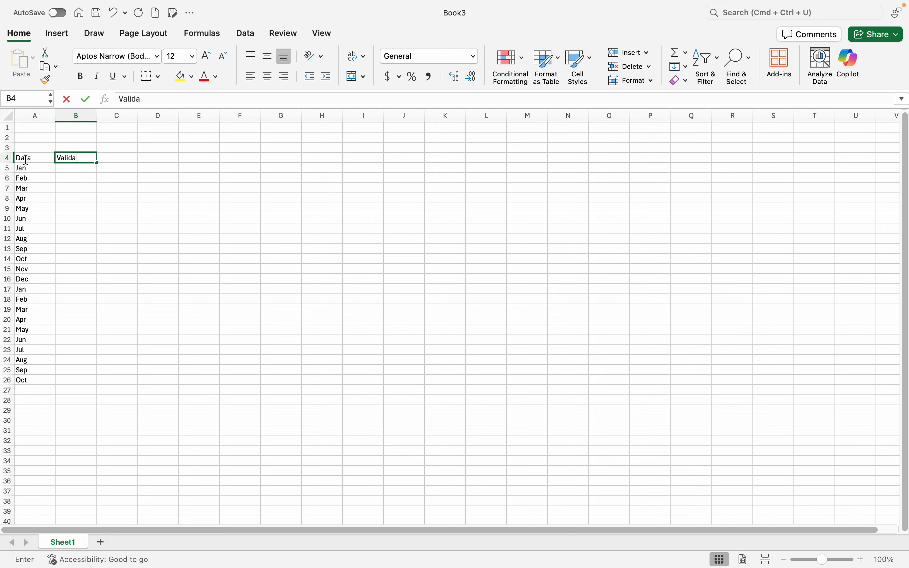
text(tion field)
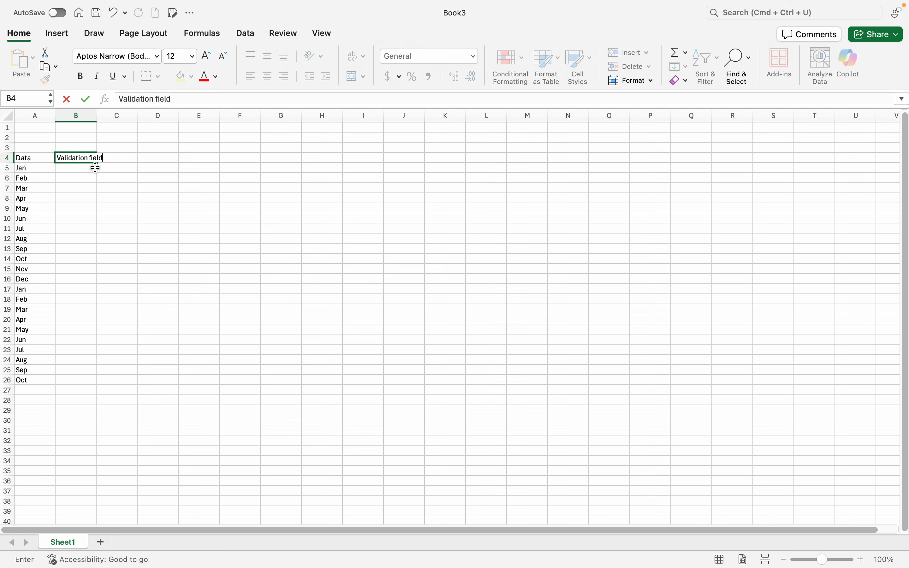
key(Return)
click(87, 161)
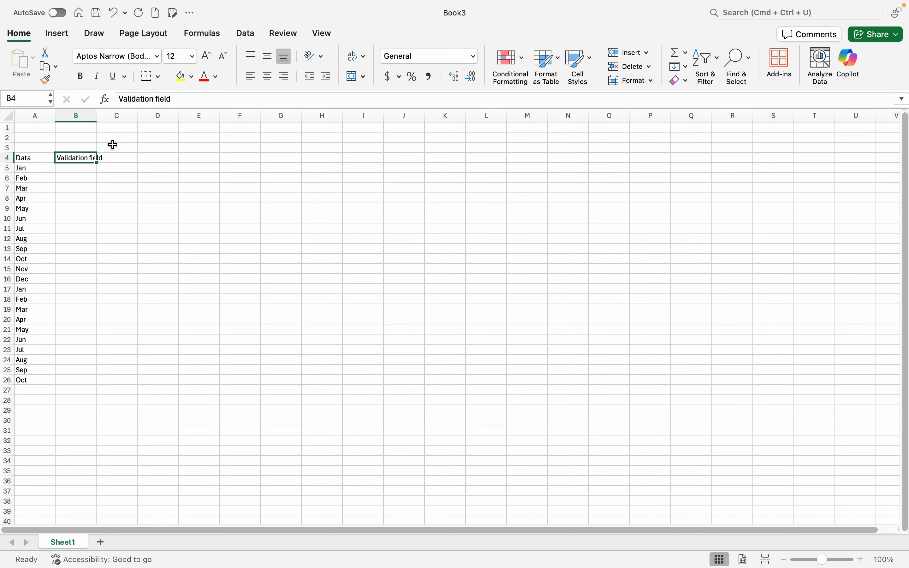
click(83, 168)
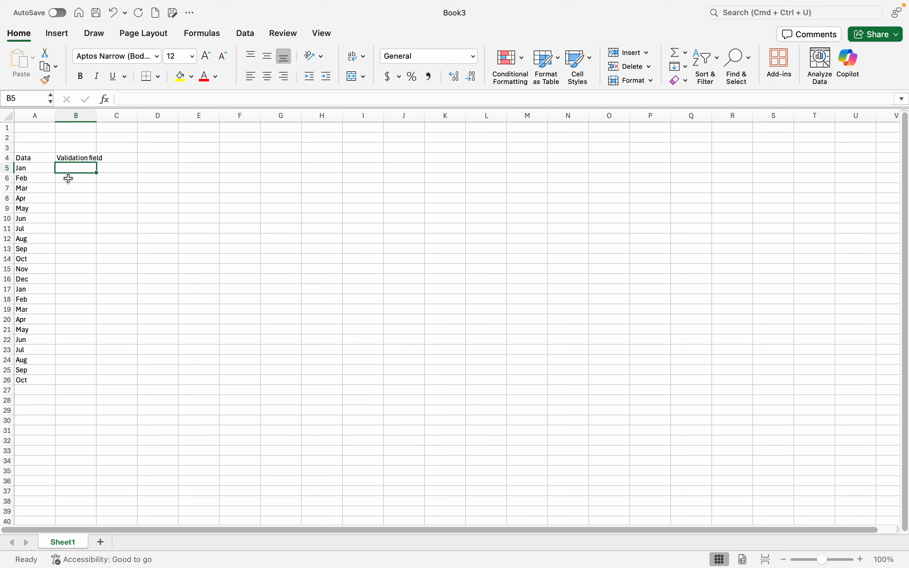
Add a new sheet, enter 1 and 2 in A1 and A2, and return to Sheet1.
click(103, 544)
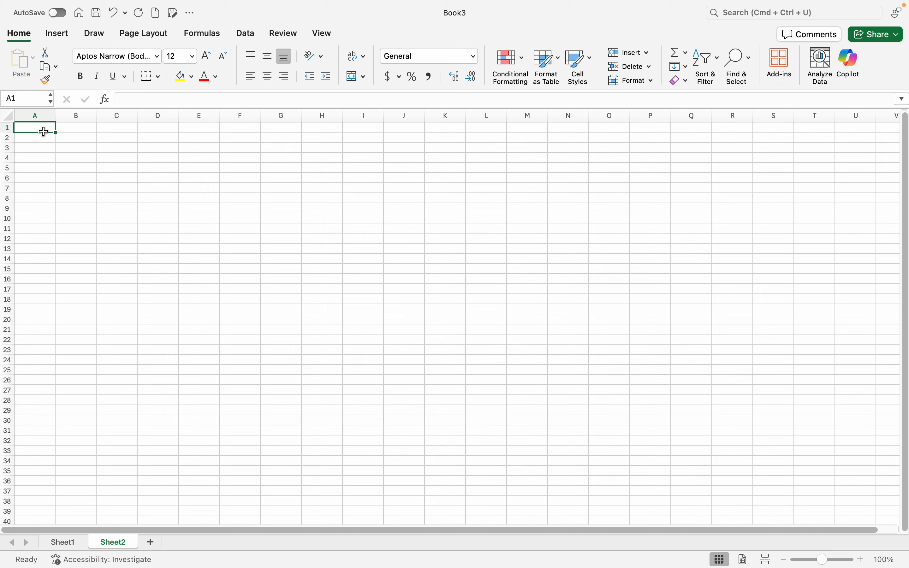
text(1)
key(Return)
text(2)
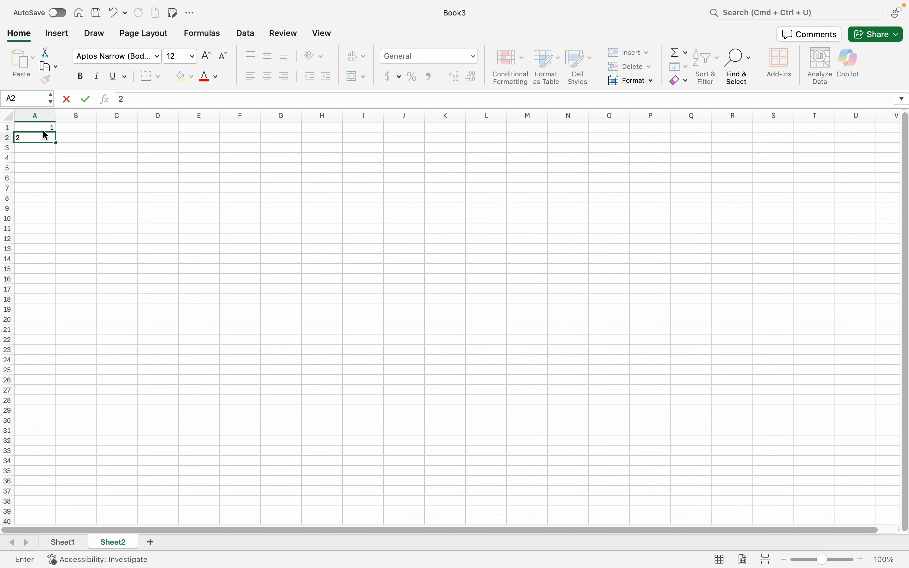
click(71, 543)
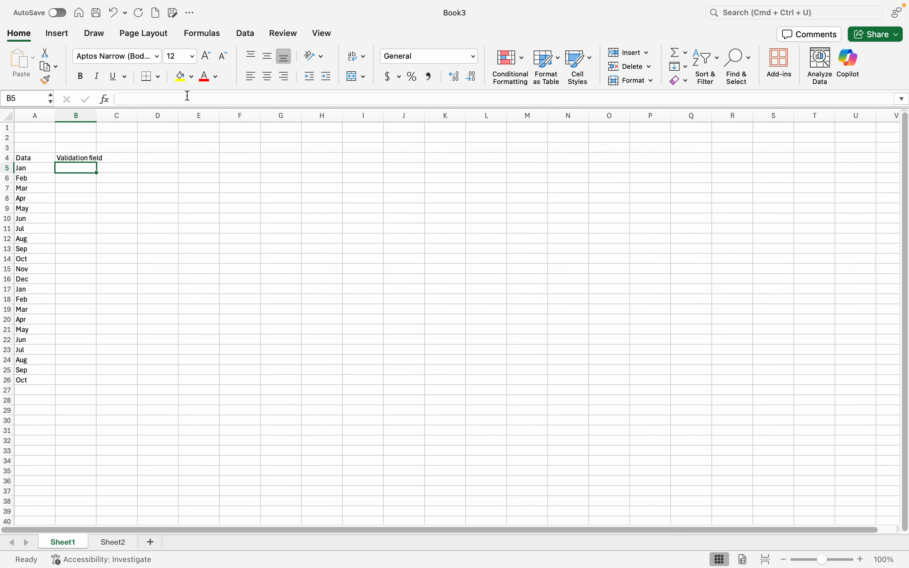
Apply List data validation to B5 using =Sheet2!$A$1:$A$2 as the source.
click(248, 35)
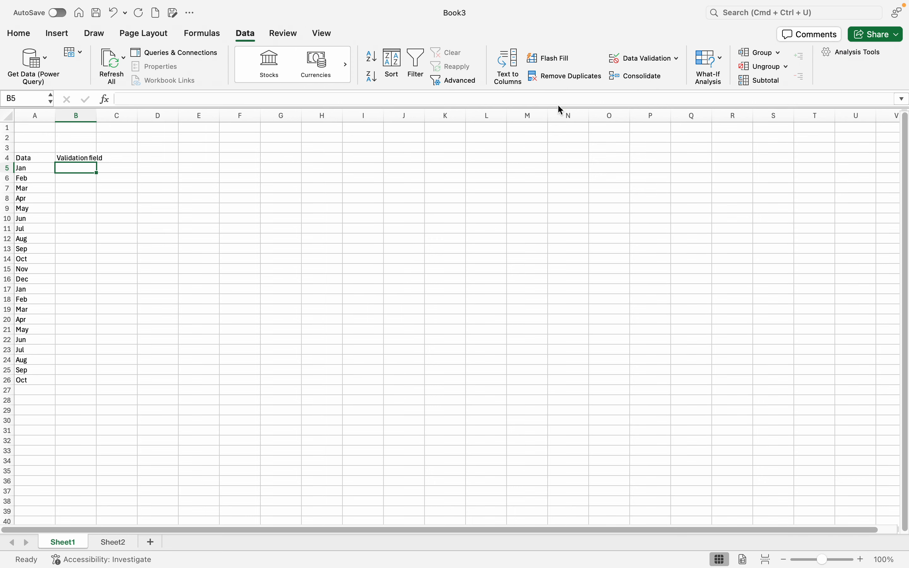
click(644, 59)
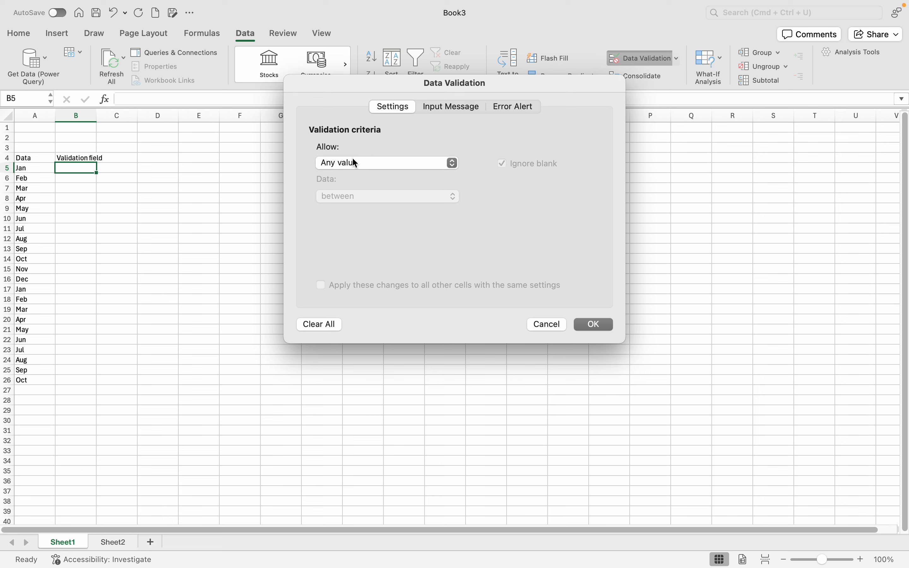
click(430, 166)
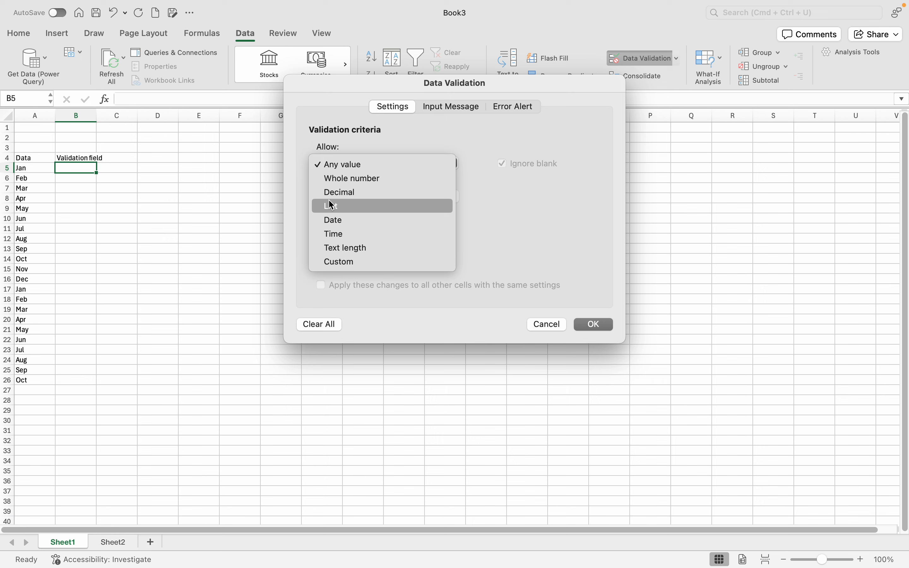
click(346, 207)
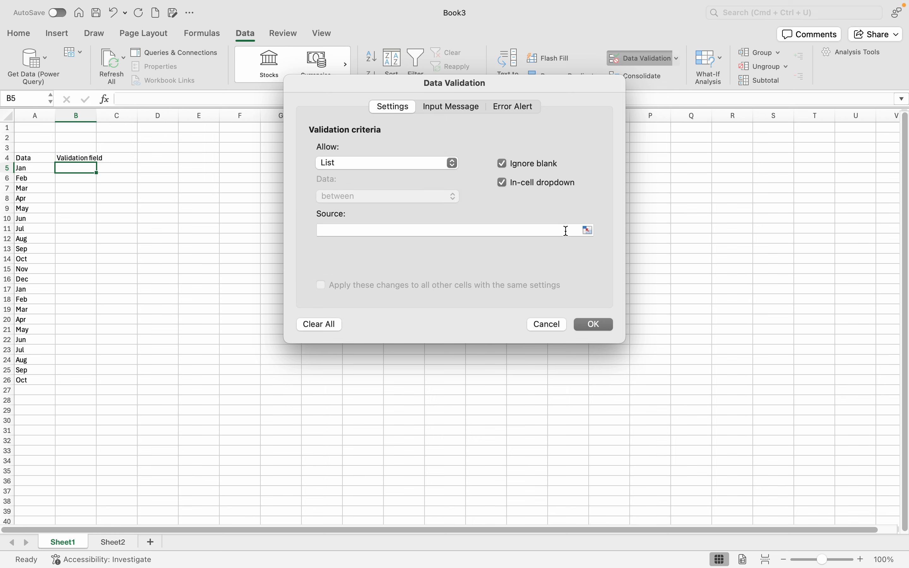
click(587, 231)
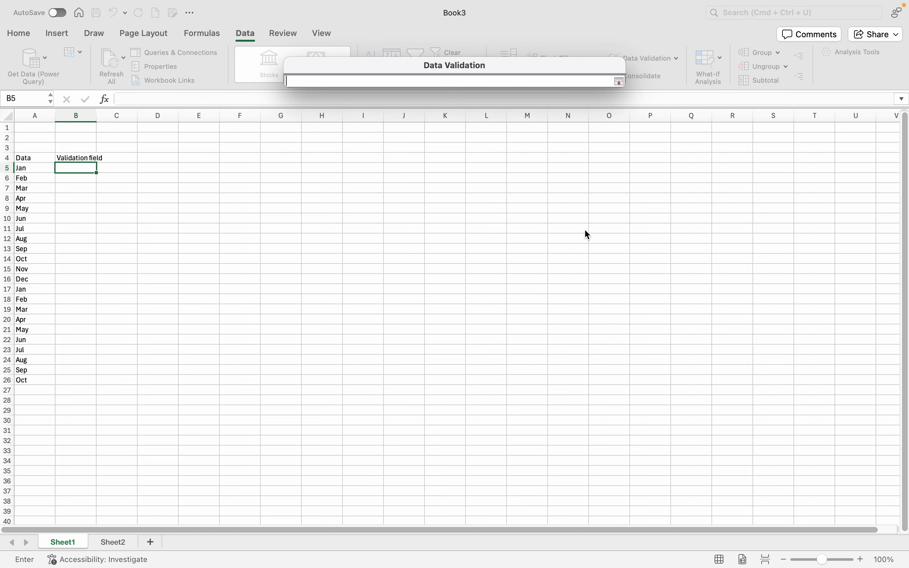
click(123, 545)
drag(51, 128, 48, 135)
key(Return)
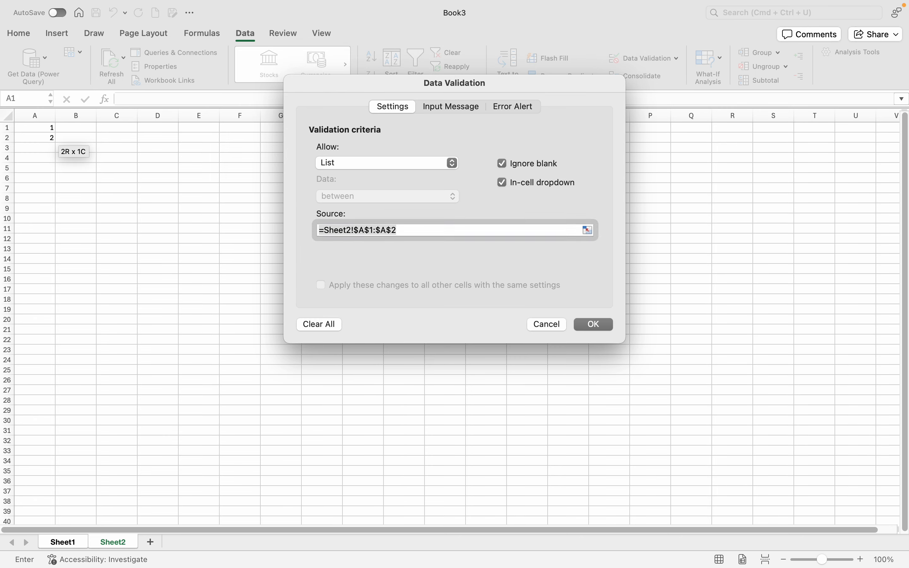
click(594, 324)
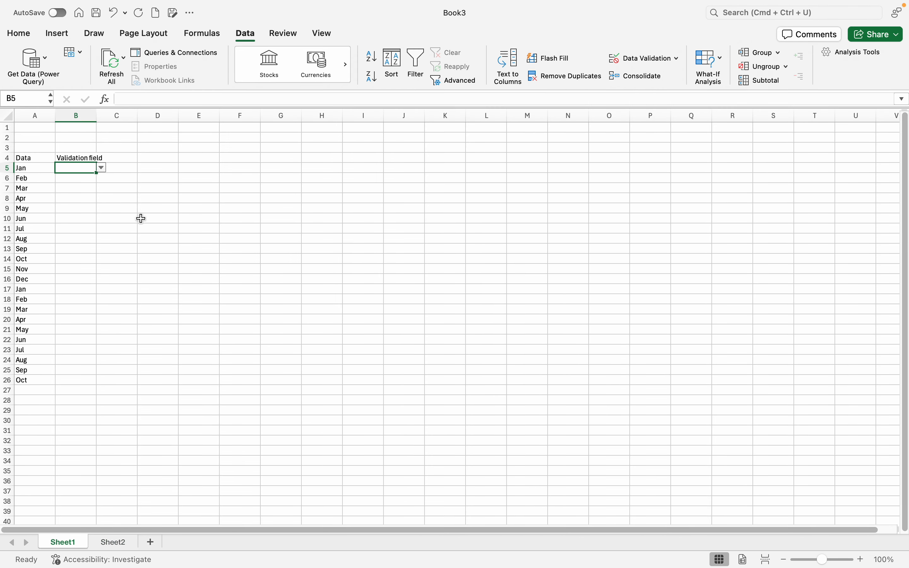
Check B5's dropdown choices and copy its validation down through B26.
click(88, 176)
click(80, 166)
click(101, 172)
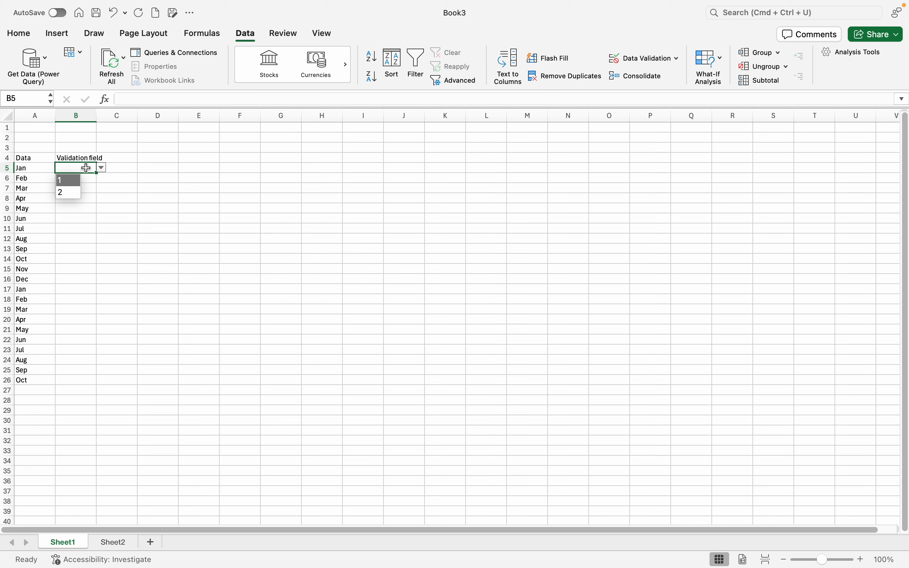
click(101, 168)
drag(95, 173, 67, 381)
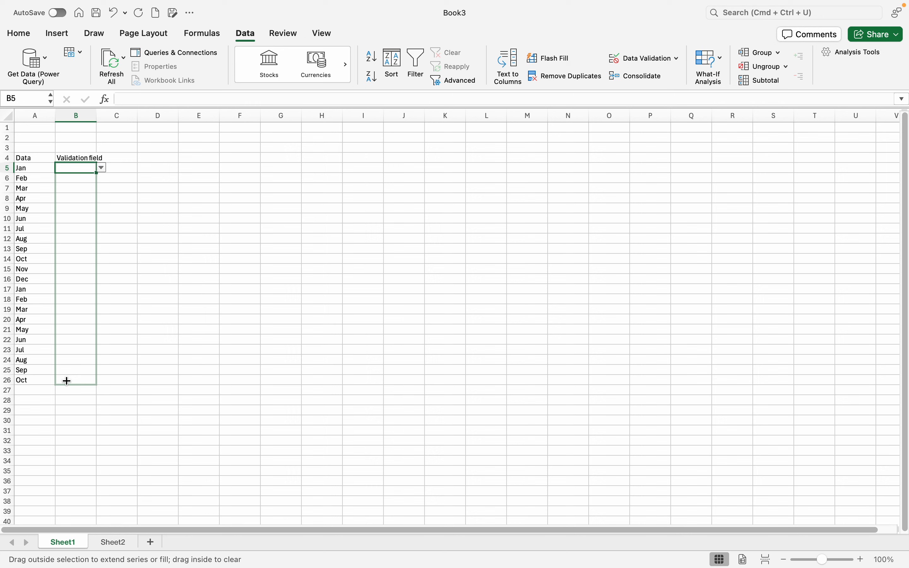
drag(67, 381, 68, 380)
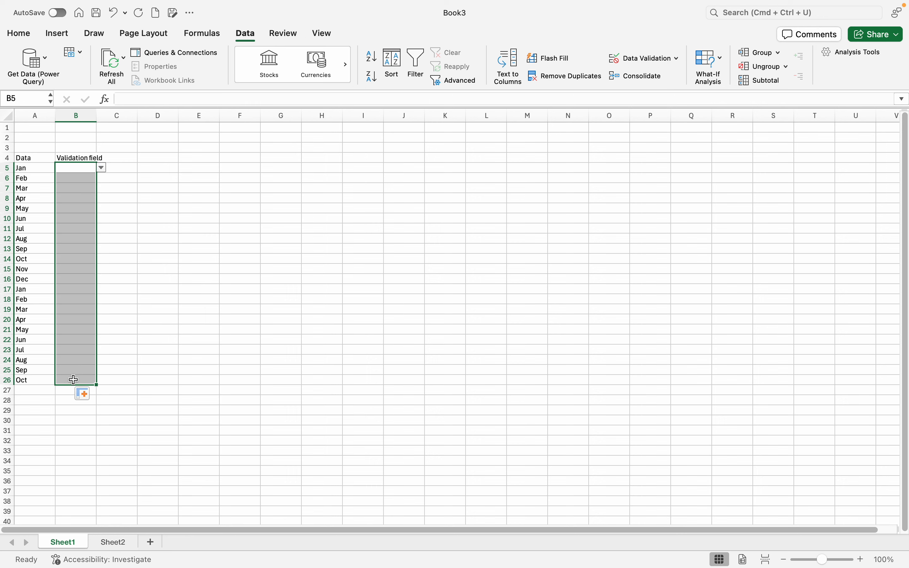
Choose 2 from the dropdown for Jan in B5 and enter 1 for Feb in B6.
click(113, 199)
click(93, 168)
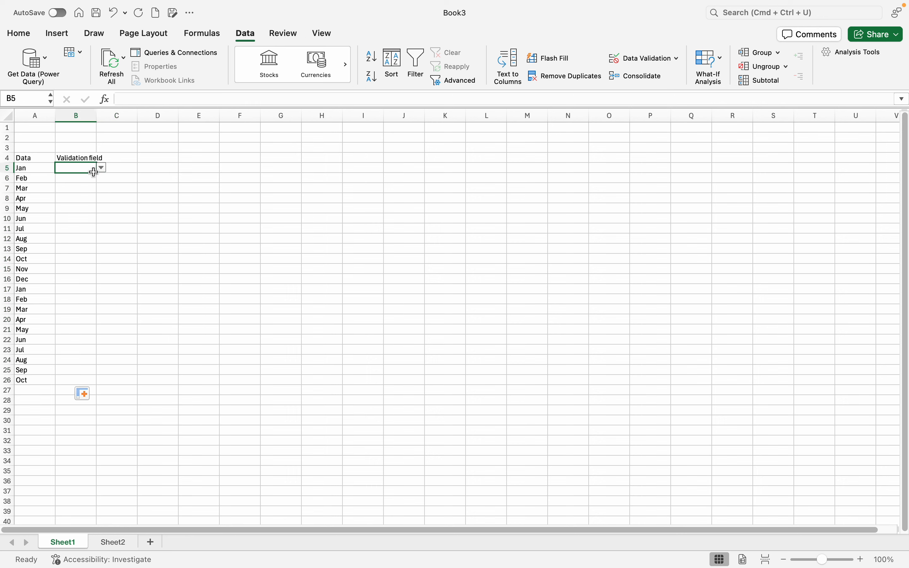
click(93, 178)
click(101, 178)
click(91, 171)
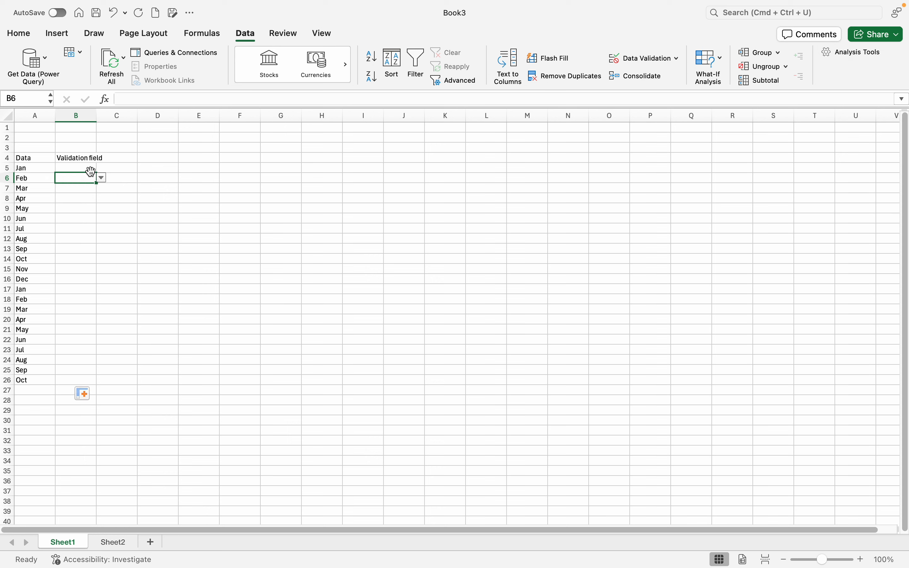
click(89, 171)
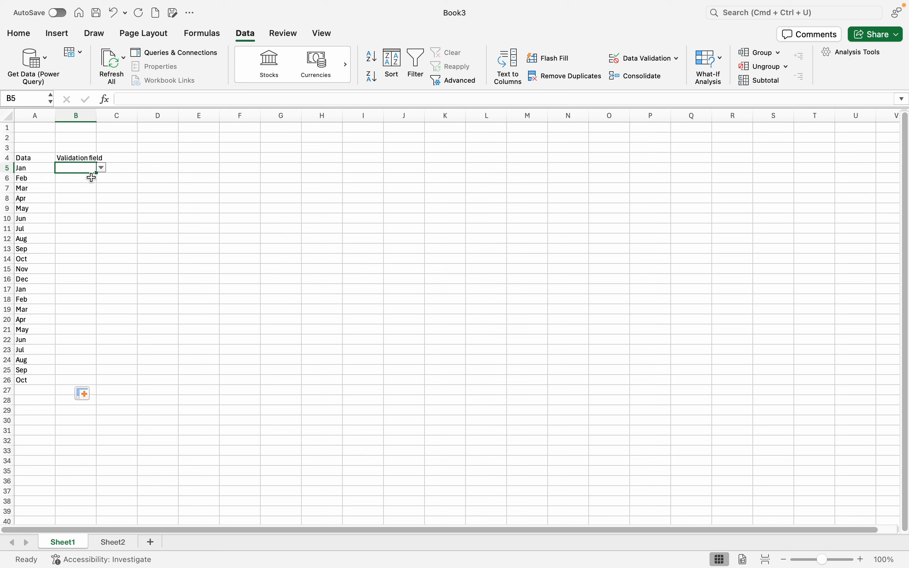
click(121, 179)
click(93, 168)
click(101, 168)
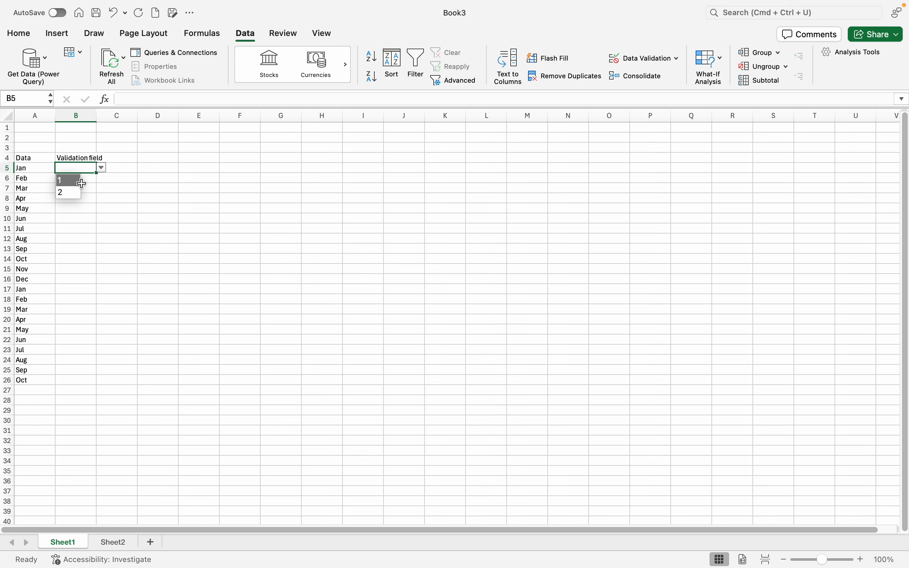
click(77, 188)
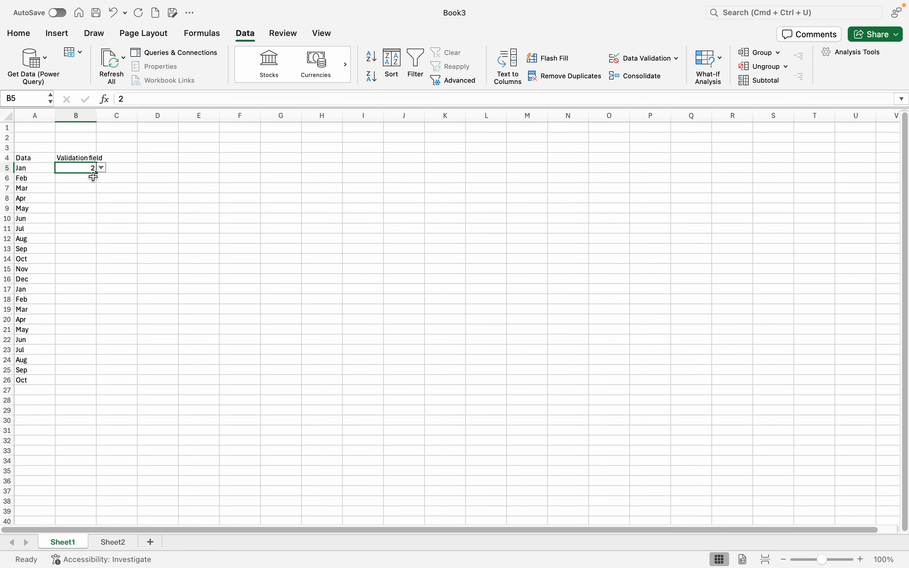
click(92, 178)
text(1)
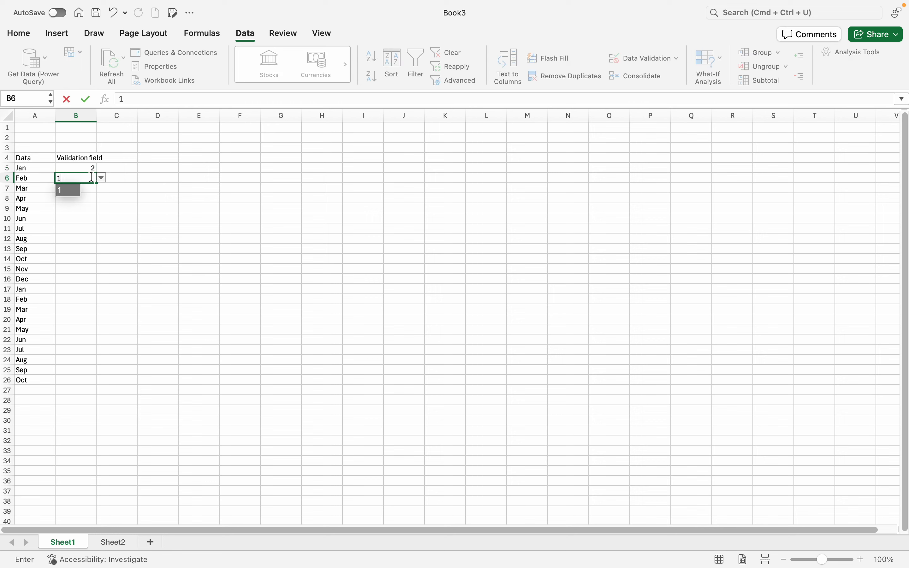
Try to enter 3 for Apr in B8 to test the list validation.
click(90, 195)
text(3)
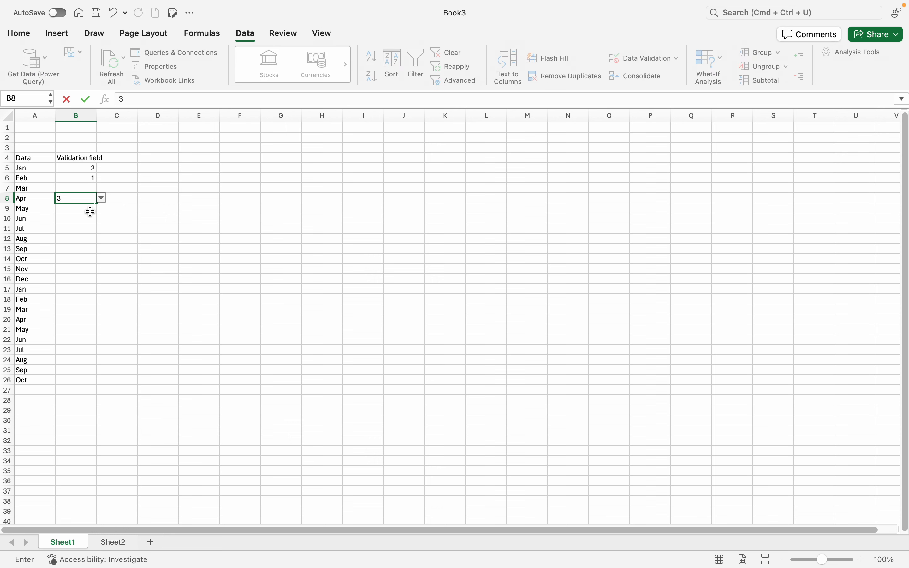
click(91, 211)
click(432, 236)
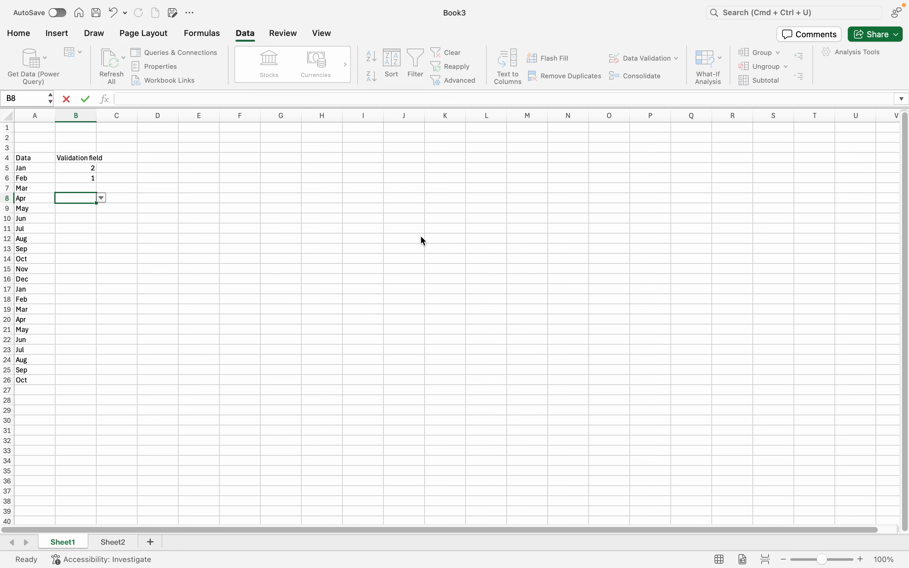
Add a Classic conditional formatting rule to B5 giving cells with specific text containing 1 a Green Fill with Dark Green Text.
click(80, 167)
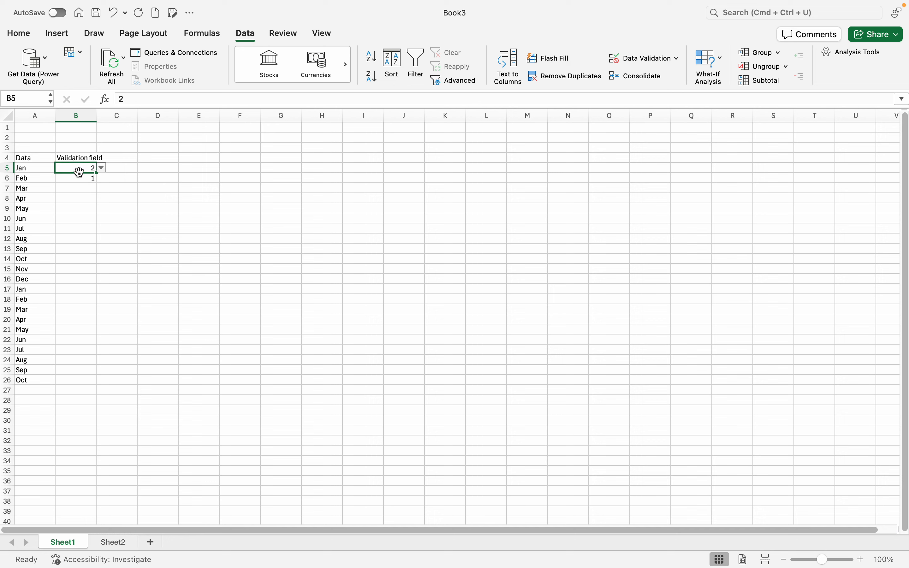
click(18, 34)
click(518, 67)
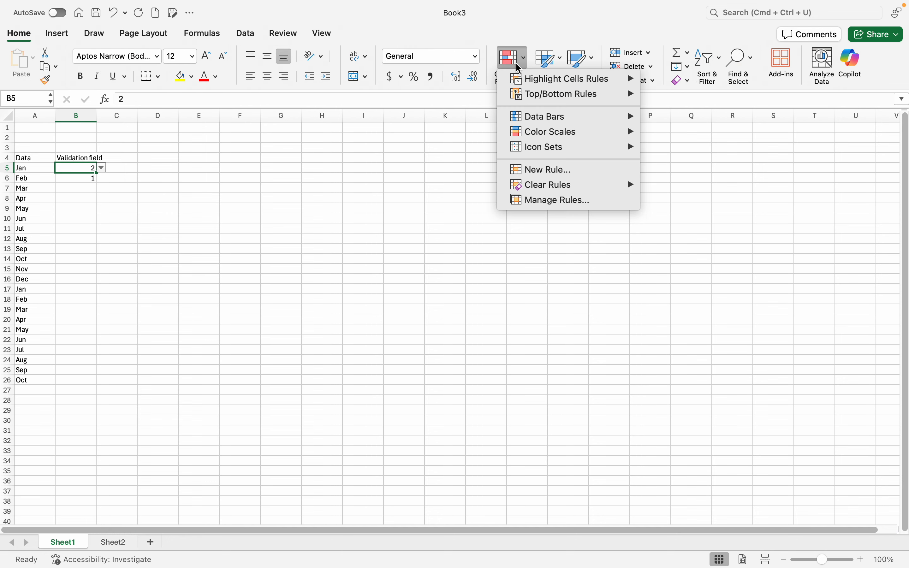
click(566, 173)
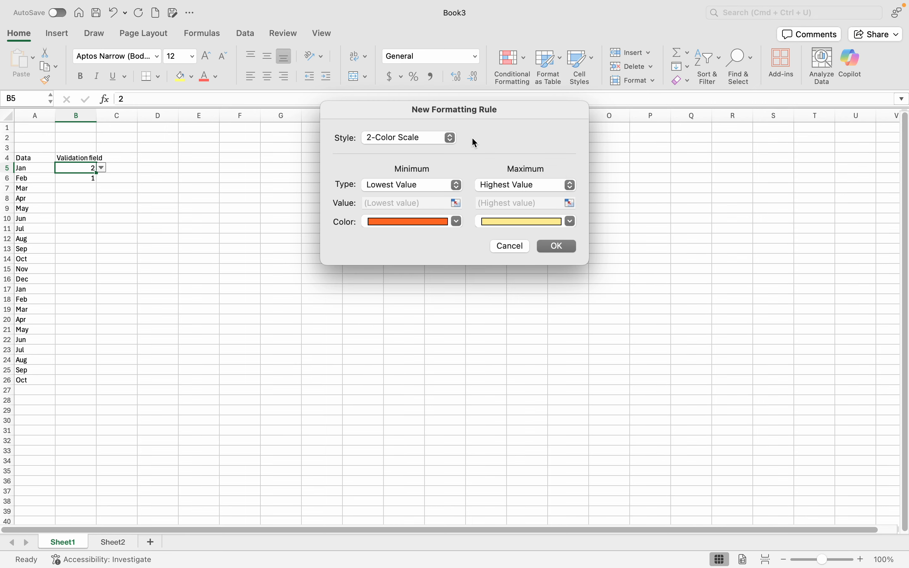
click(450, 139)
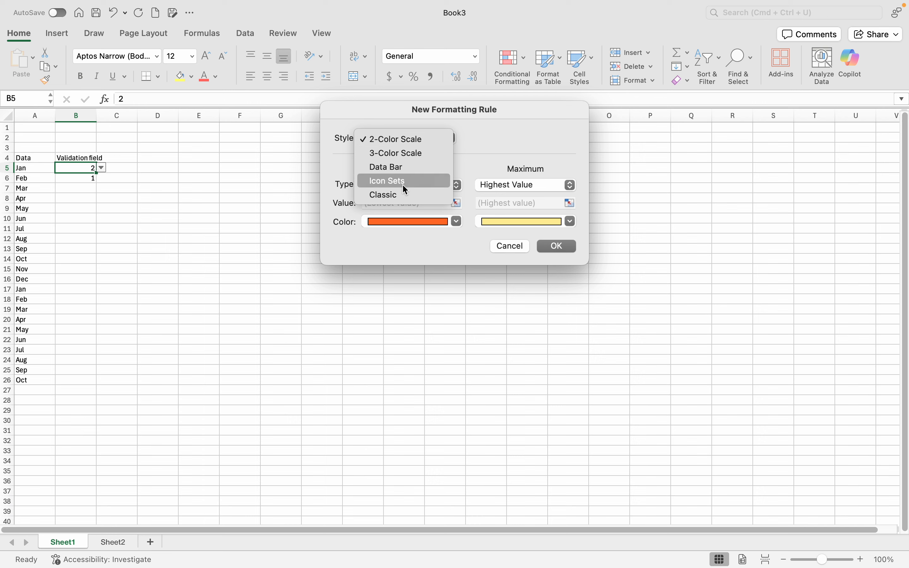
click(402, 195)
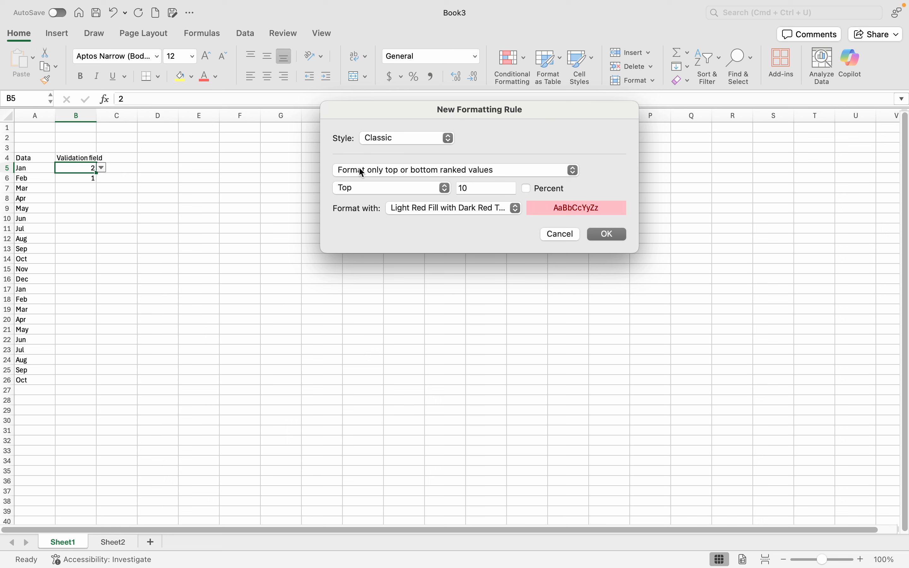
click(574, 171)
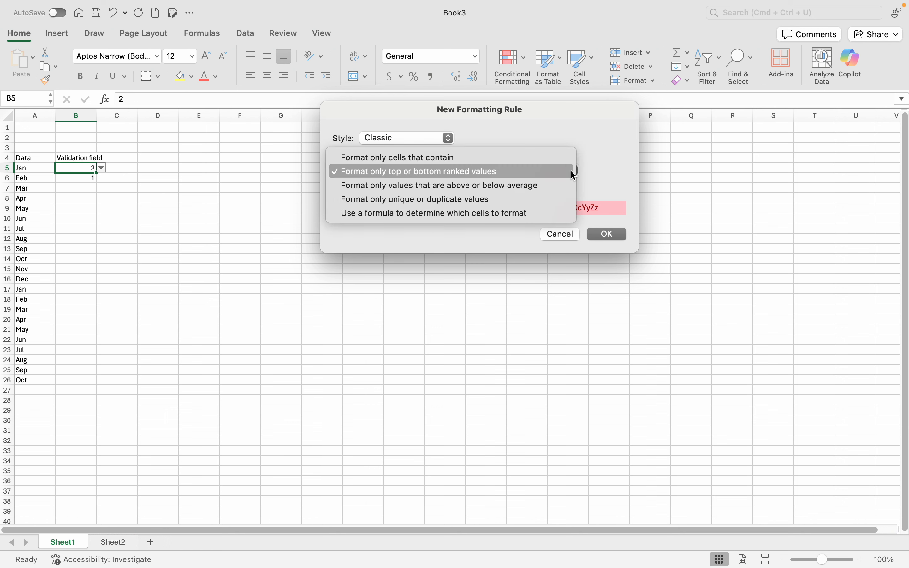
click(419, 166)
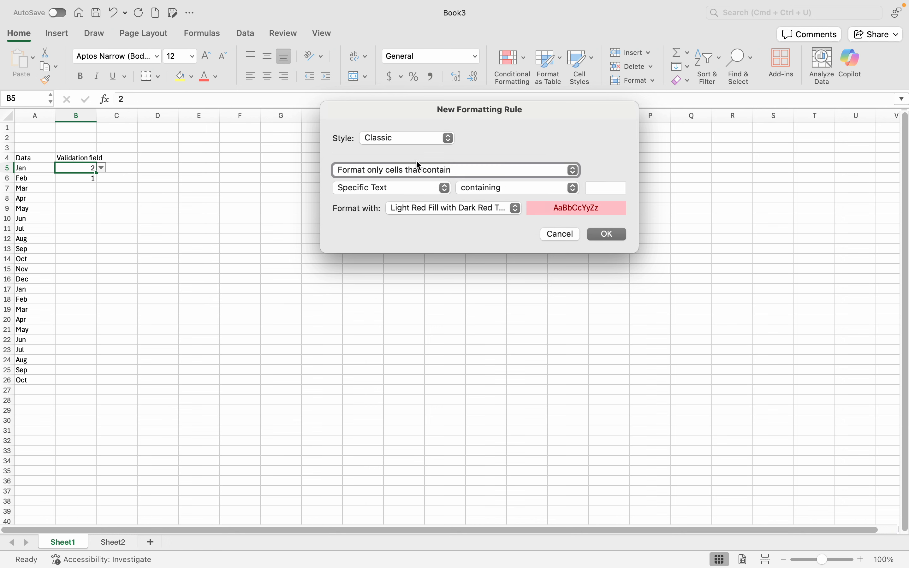
click(590, 188)
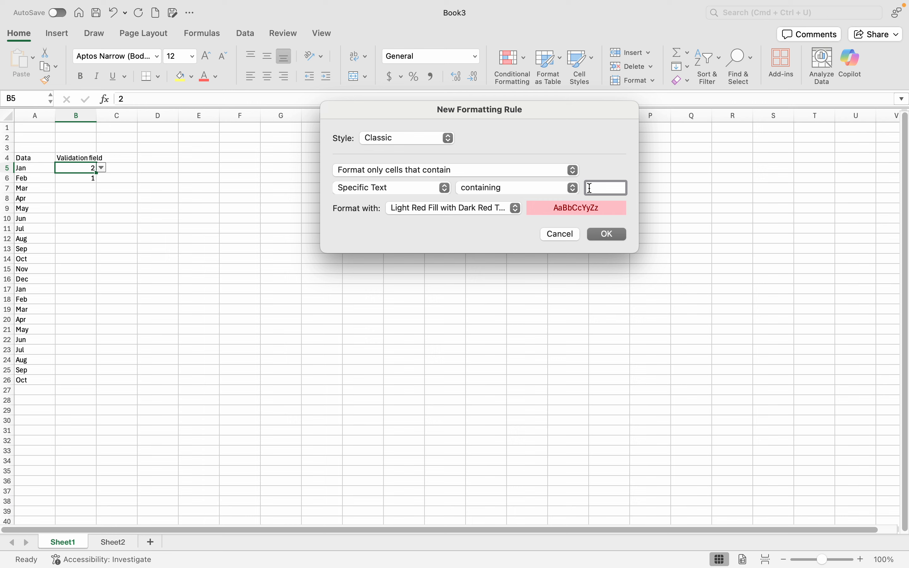
click(515, 208)
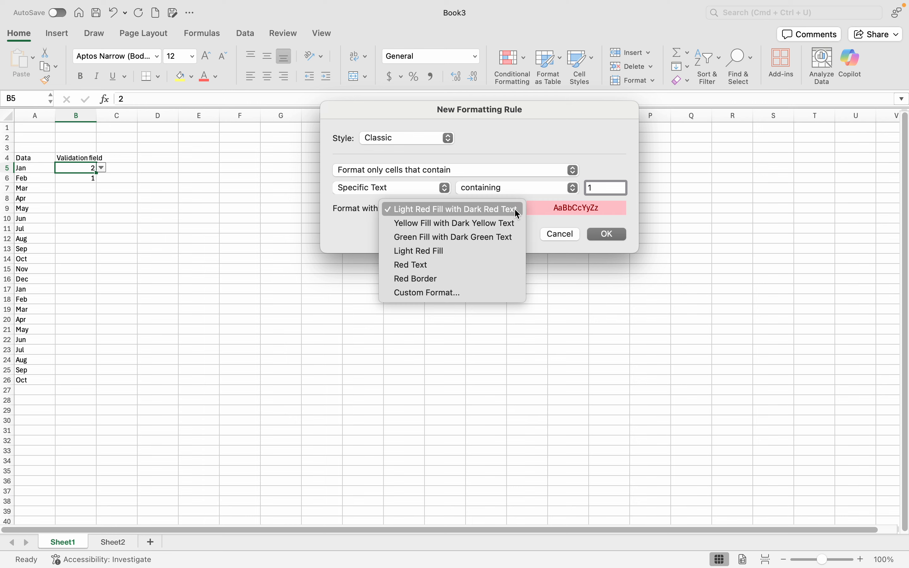
click(463, 238)
click(613, 235)
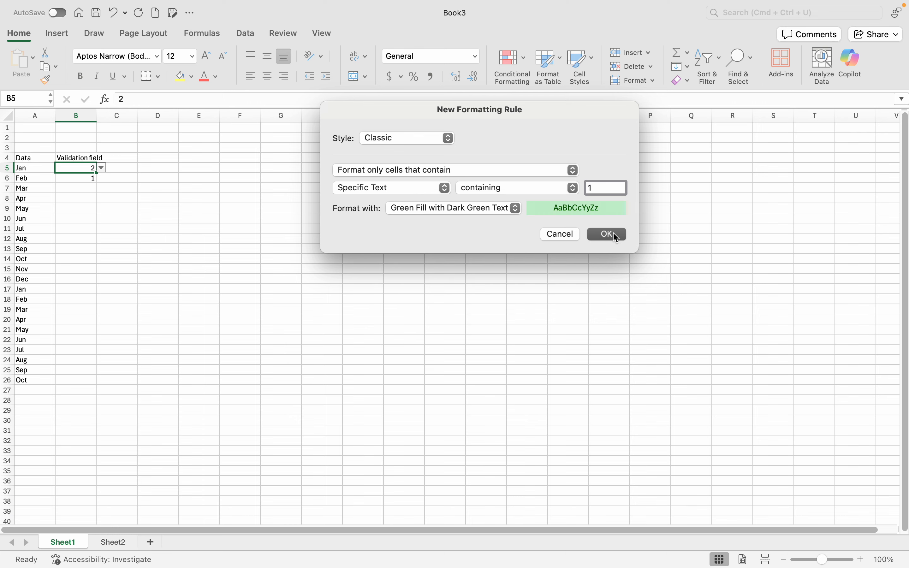
Fill B5's value and formatting down through B26.
click(95, 178)
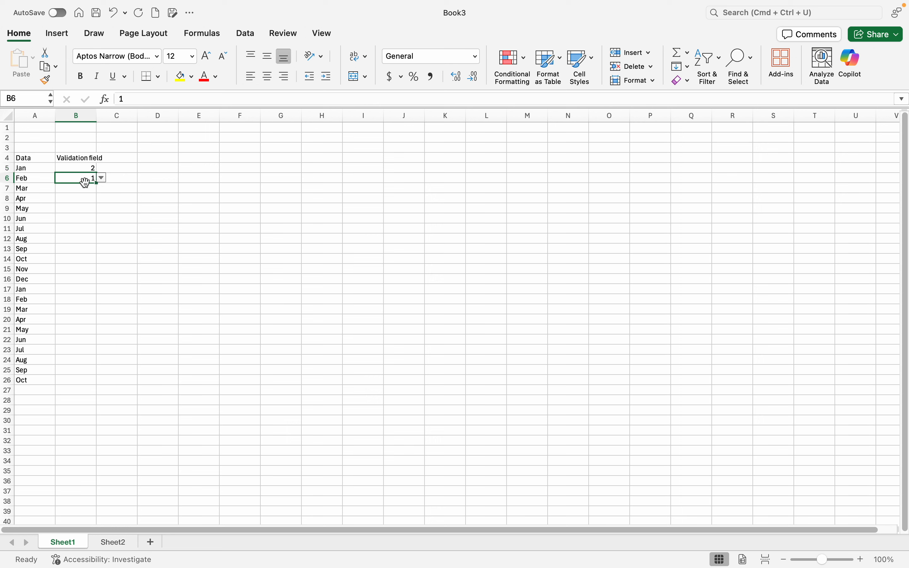
click(91, 171)
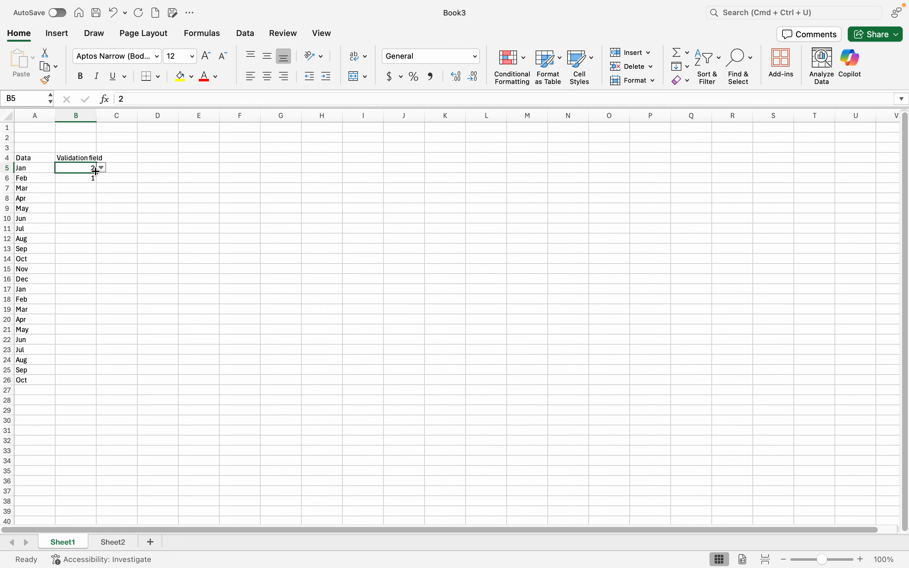
drag(94, 174, 66, 382)
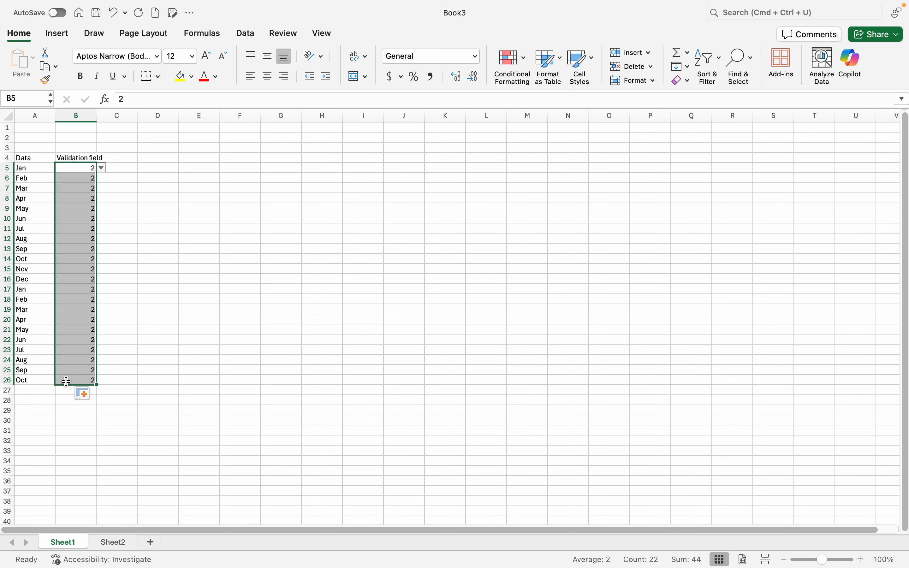
click(83, 168)
text(11)
key(Return)
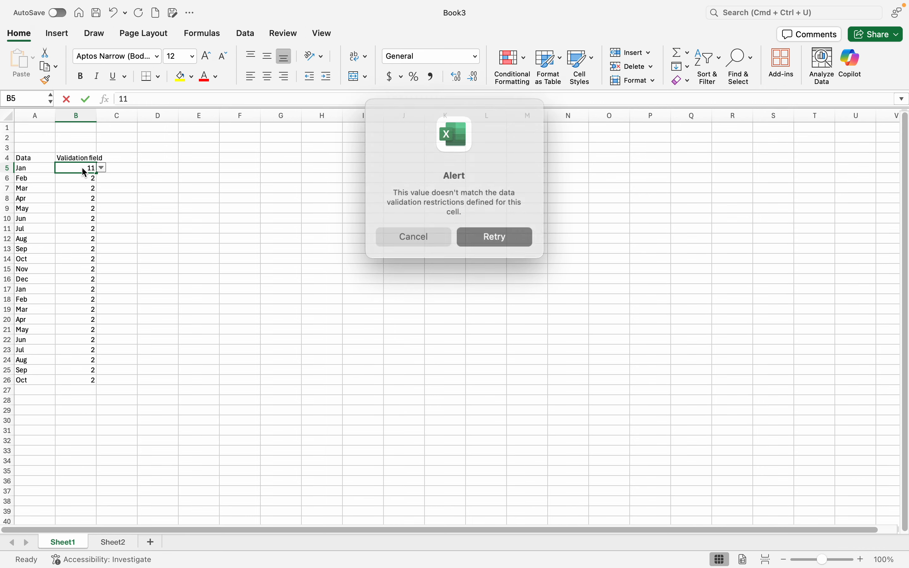
key(Return)
text(=)
key(Down)
key(BackSpace)
key(BackSpace)
key(BackSpace)
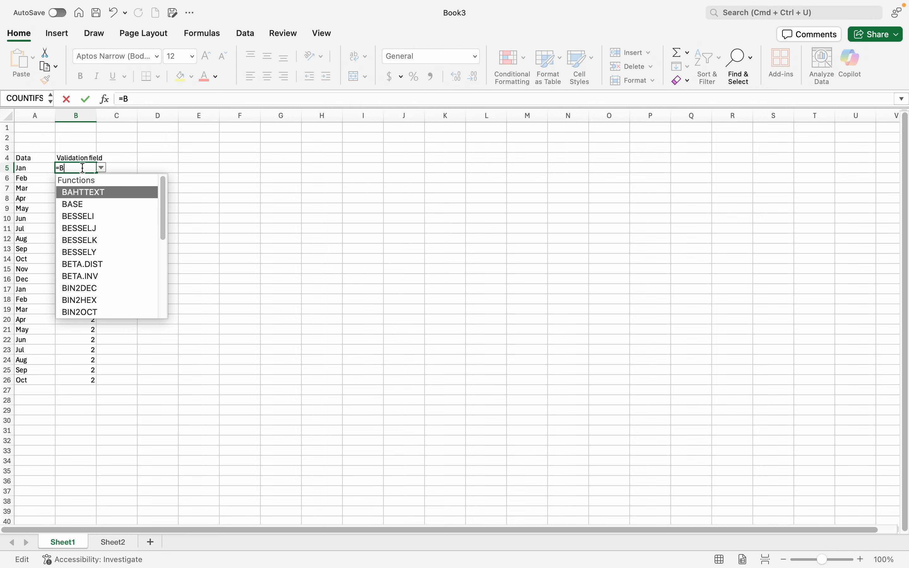
Enter 1 for Jan in B5.
key(alt+Down)
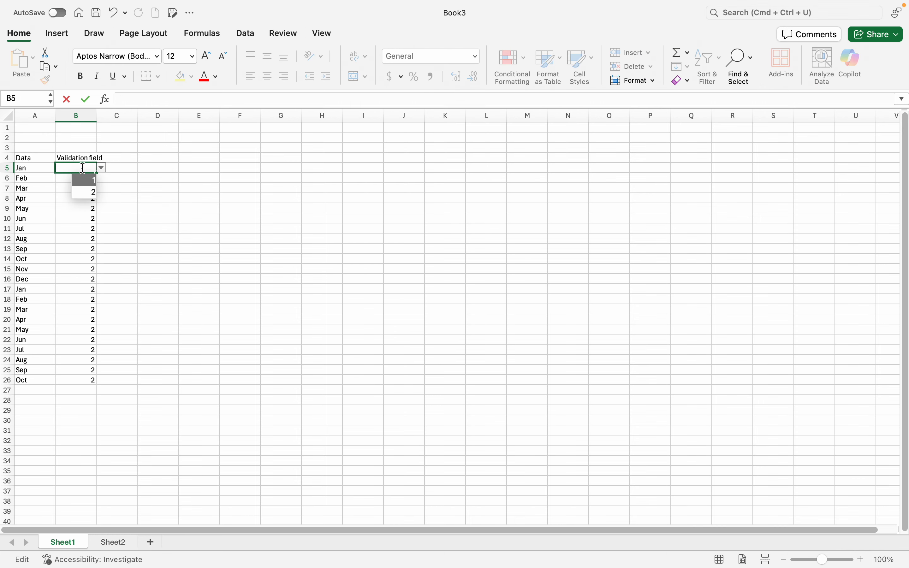
text(1)
key(Return)
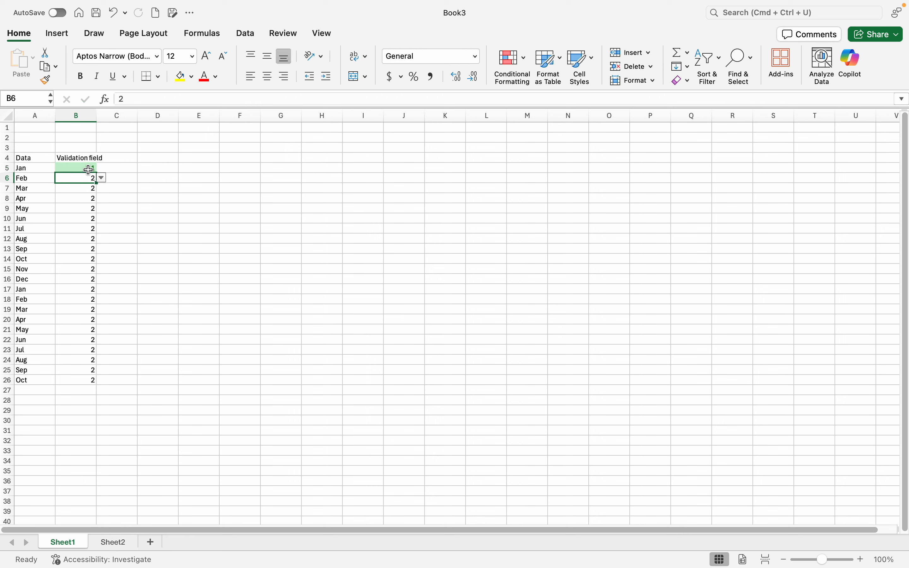
Add a second Classic rule to B5 giving cells with specific text containing 2 a Light Red Fill with Dark Red Text.
click(88, 168)
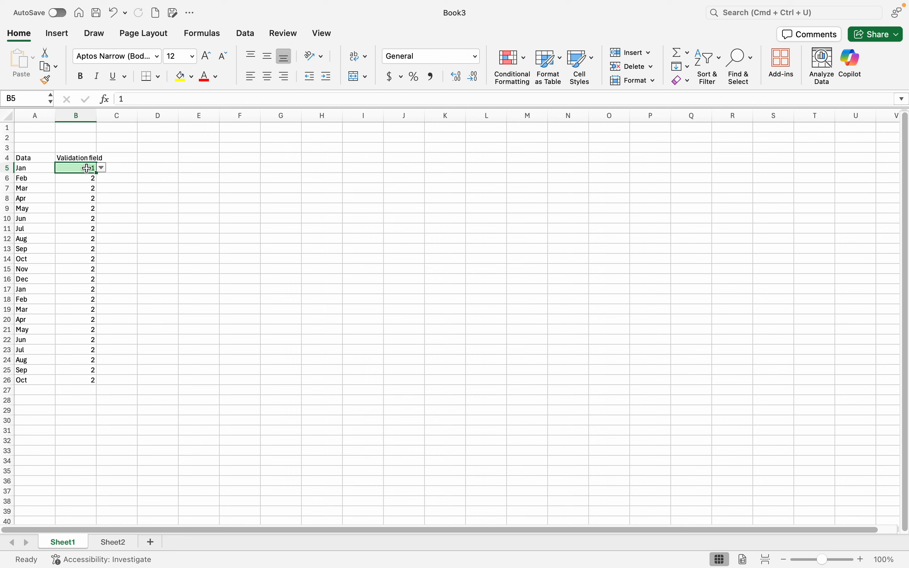
click(524, 60)
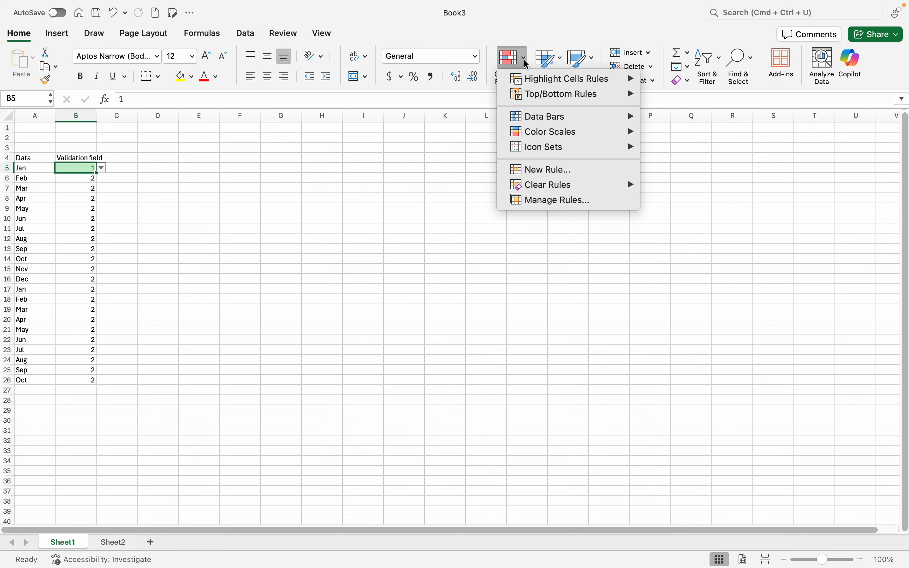
click(570, 171)
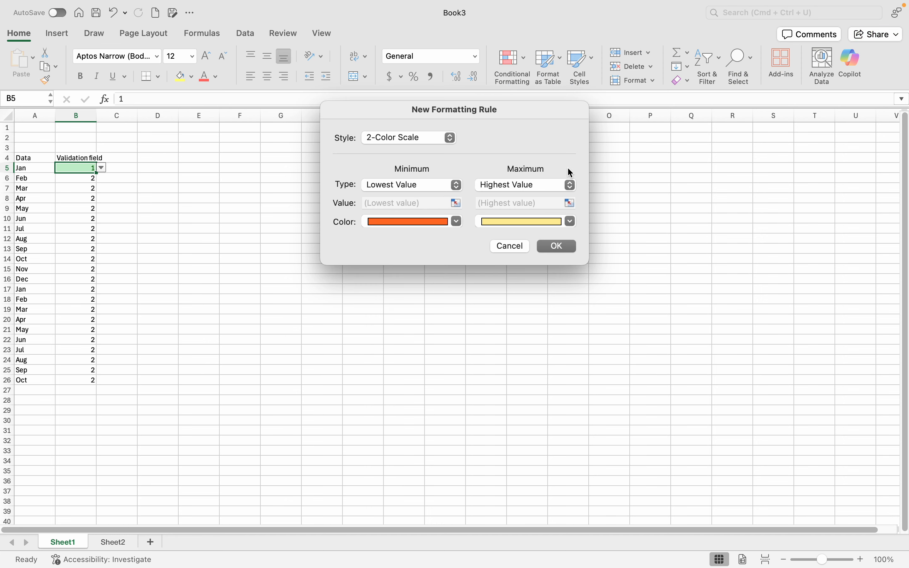
click(451, 138)
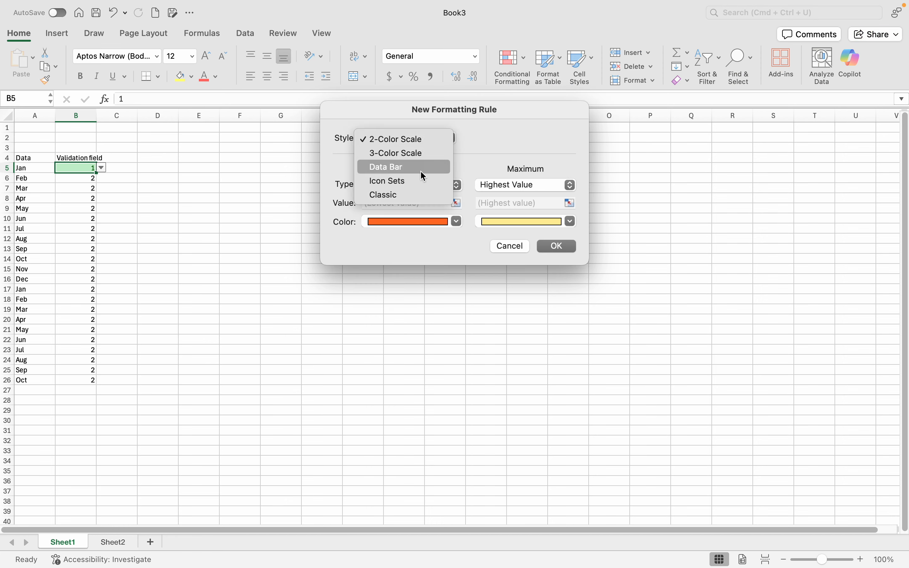
click(394, 196)
click(361, 171)
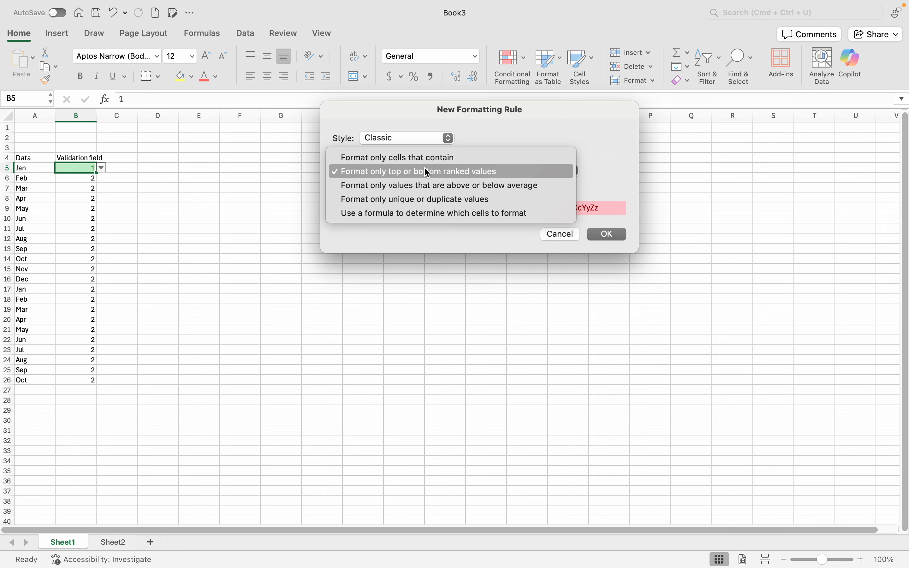
click(358, 163)
click(608, 187)
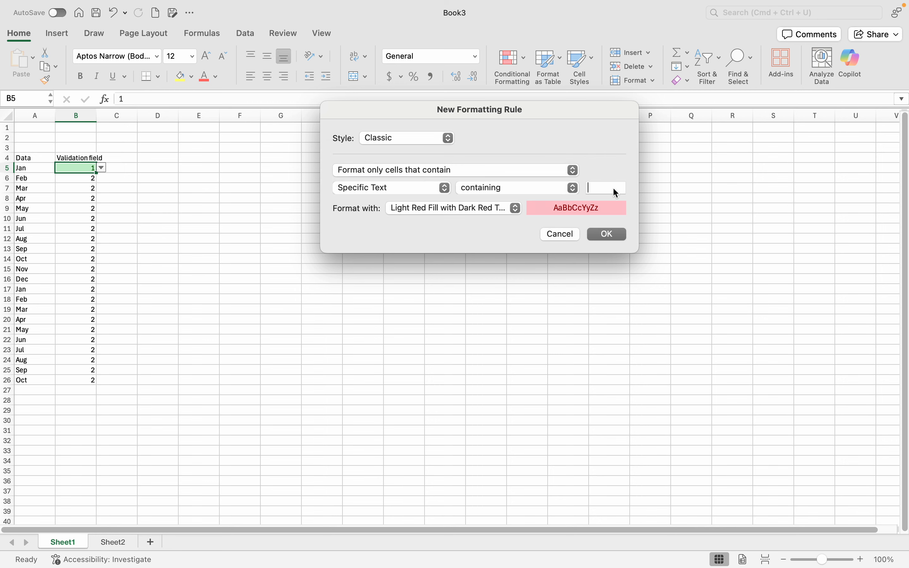
text(2)
click(602, 233)
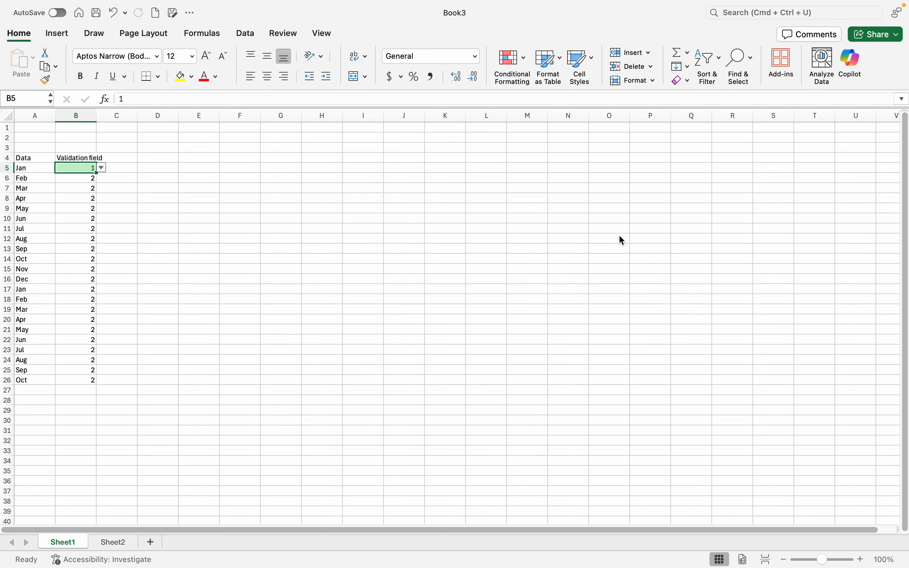
Re-enter 2 for Feb in B6 to test the new formatting rule.
click(91, 177)
text(2)
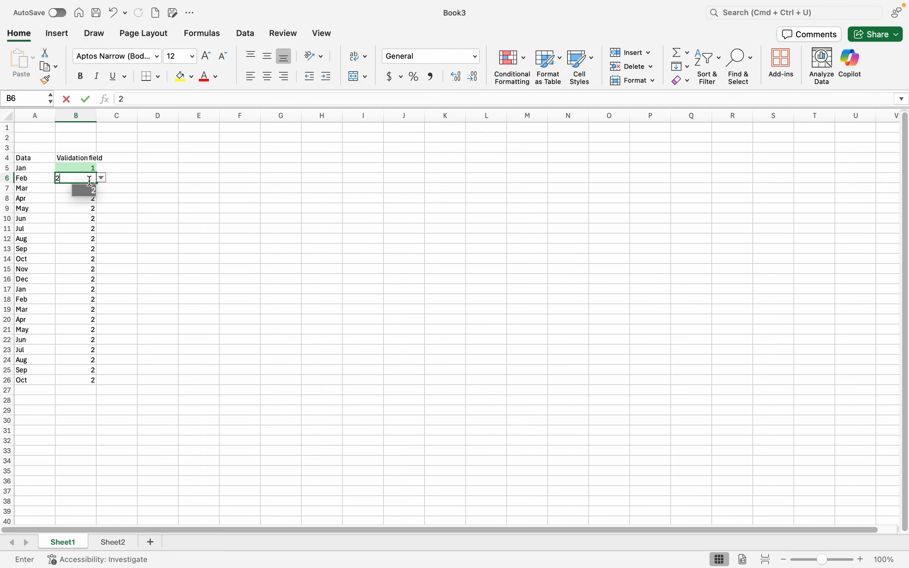
click(83, 200)
click(87, 182)
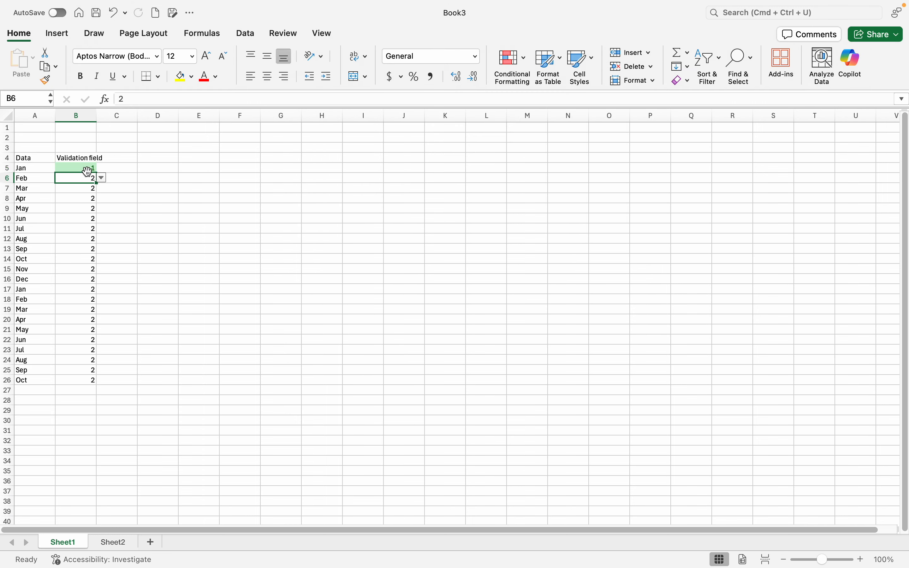
Fill B5's value and both conditional formatting rules down through B26.
click(91, 168)
click(101, 168)
click(95, 173)
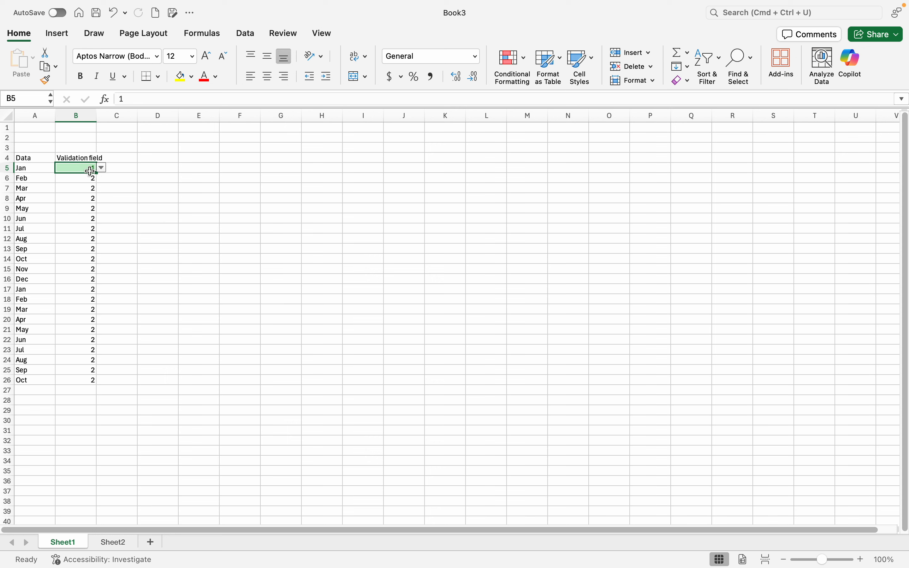
drag(97, 174, 89, 381)
Enter 2 for Feb in B6 and compare its formatting with Jan's in B5.
click(88, 180)
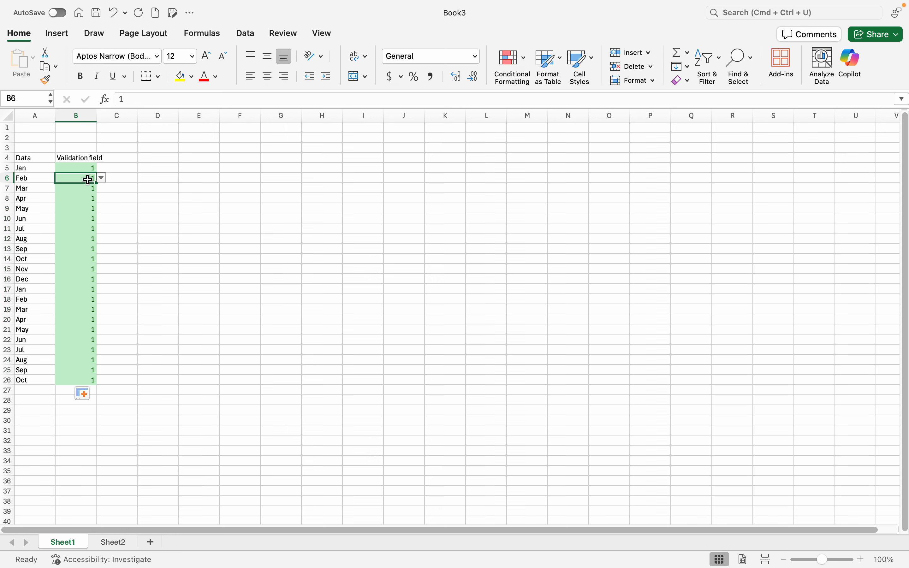
text(22)
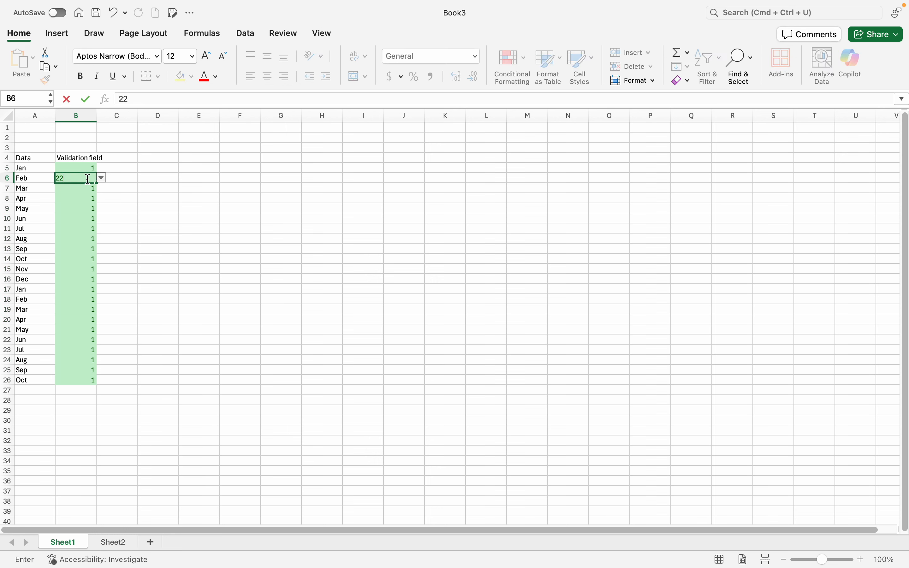
key(BackSpace)
click(61, 188)
click(132, 199)
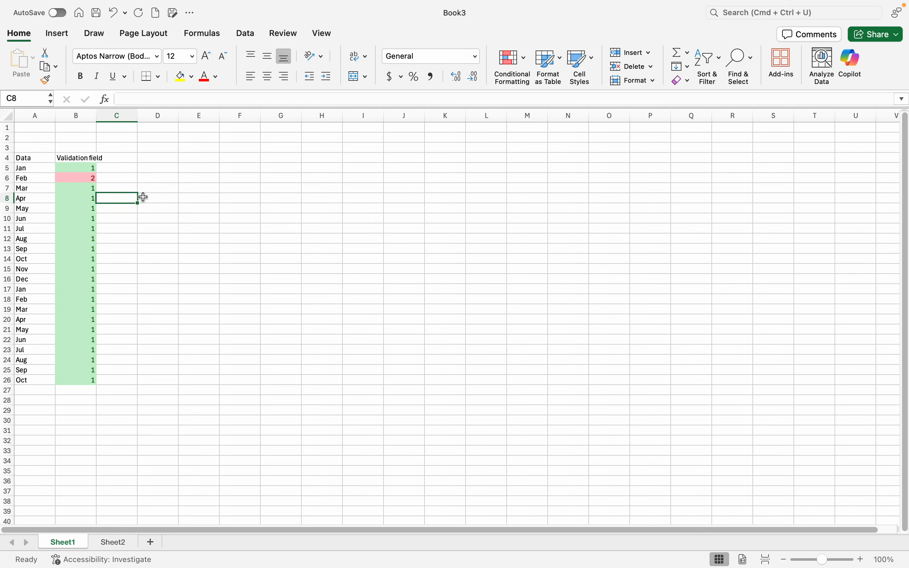
click(81, 168)
click(82, 177)
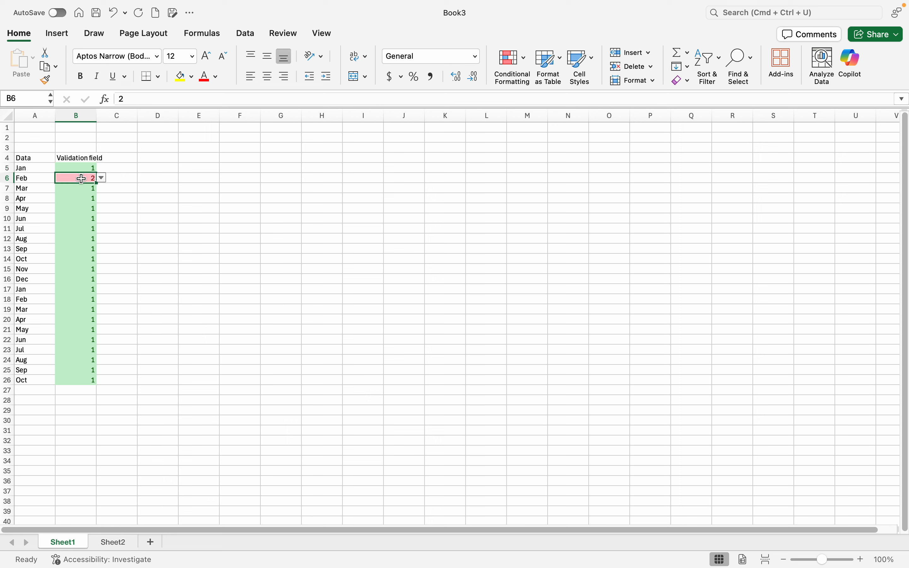
Enter the summary labels Agree, Disagree and Toal in cells D2 through D4.
click(167, 127)
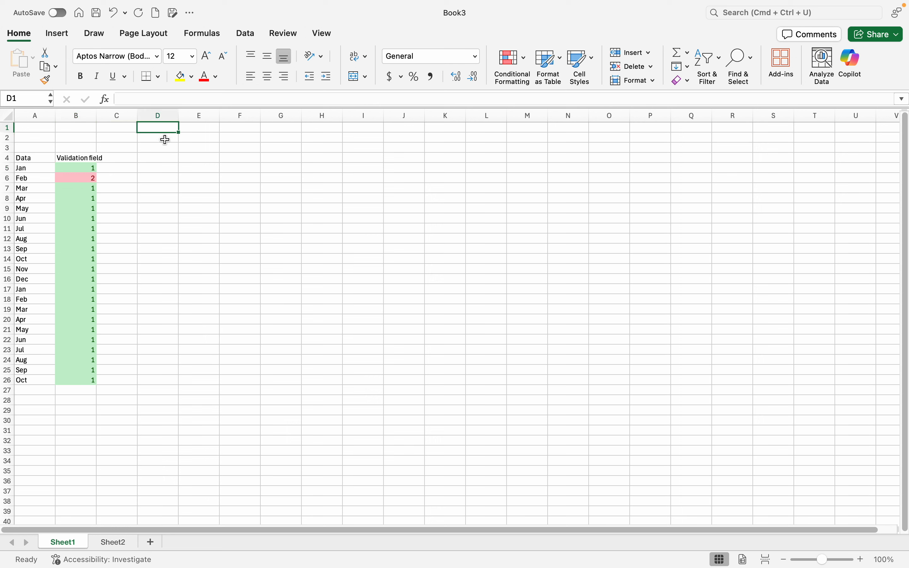
click(165, 139)
text(Agree)
key(Return)
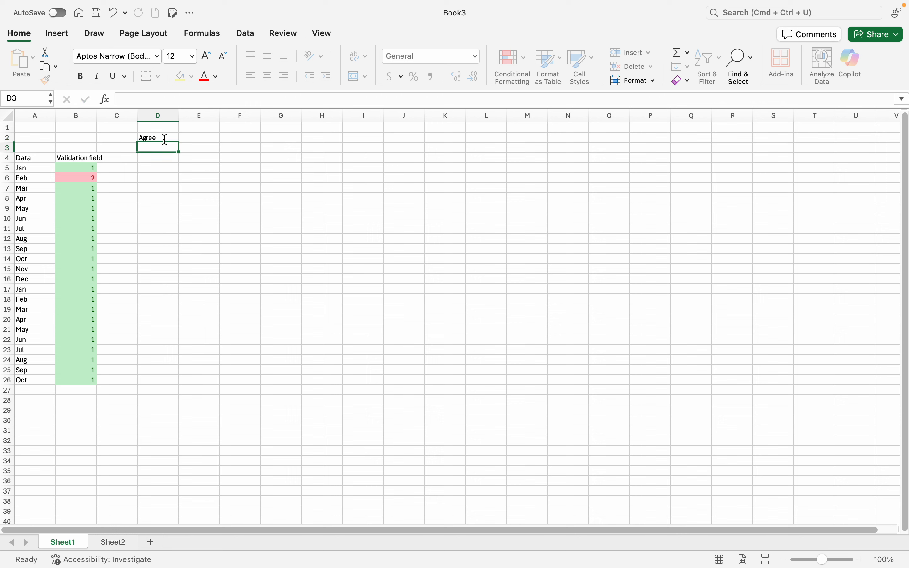
text(D)
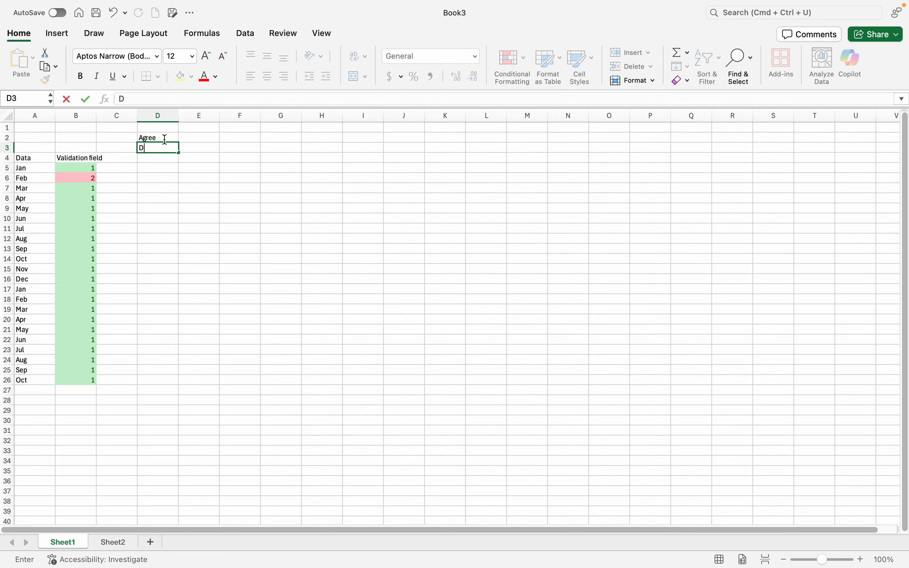
text(isagree)
key(Return)
text(Toal)
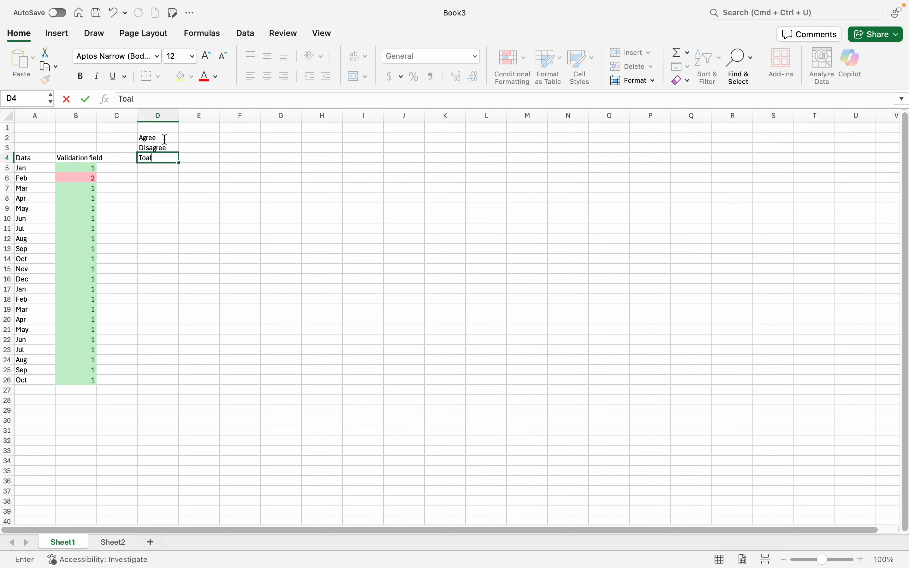
Enter =COUNTIF(B5:B26, "1") in E2 to count the Agree entries.
click(185, 137)
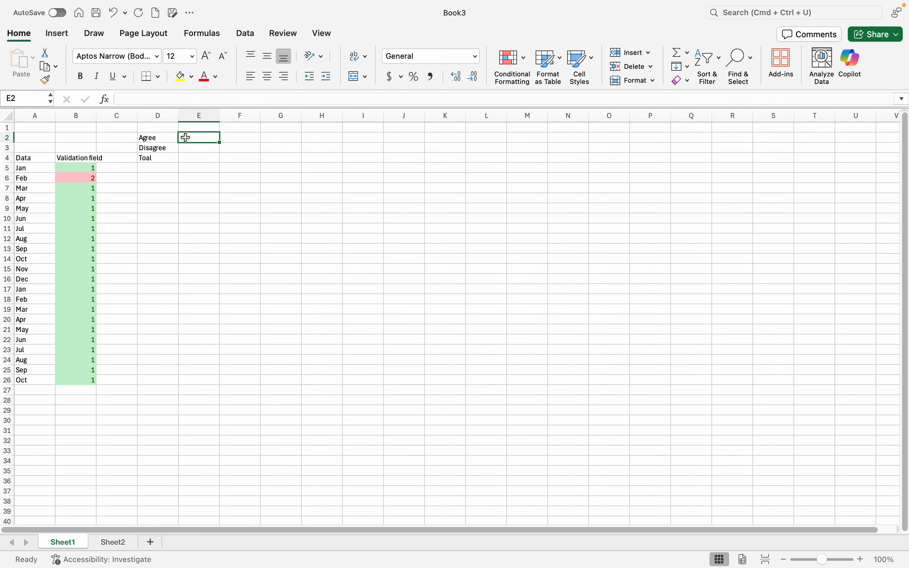
text(=)
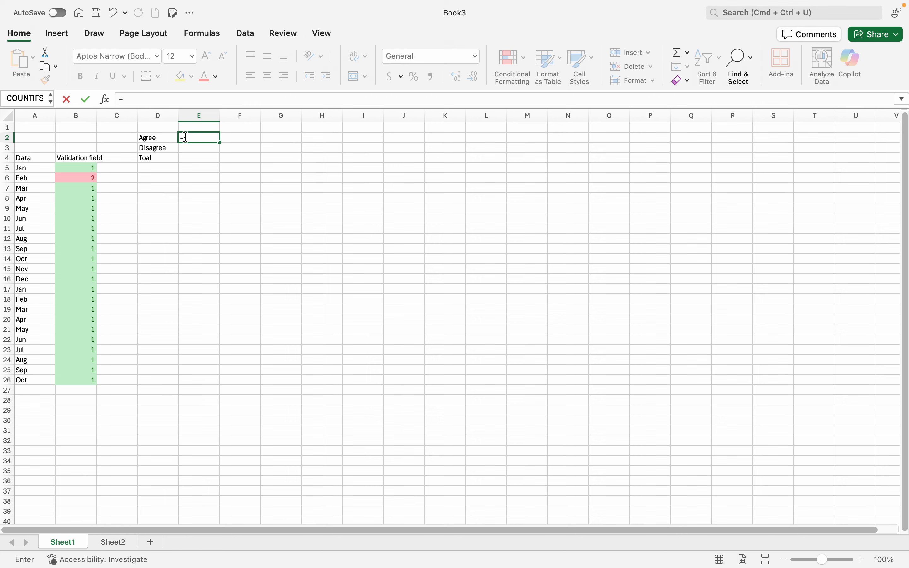
text(count)
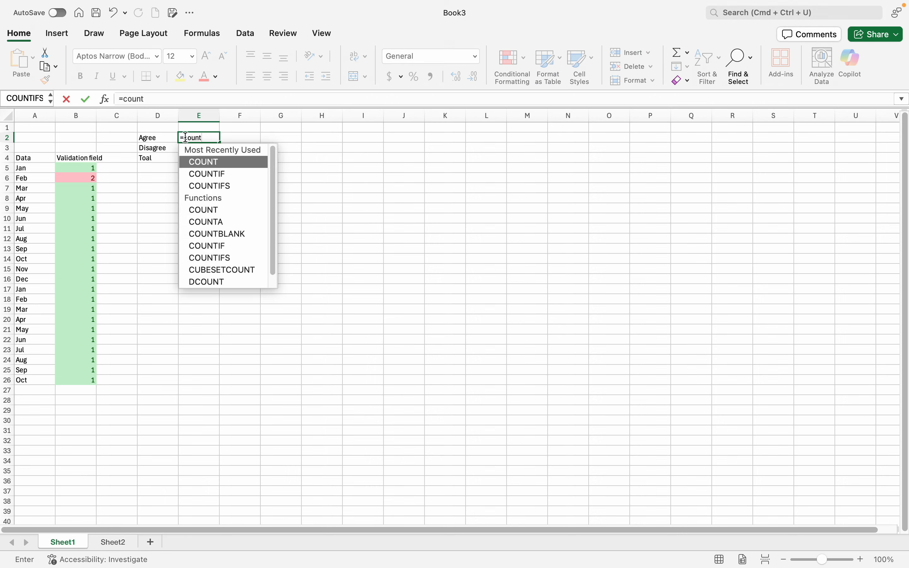
double_click(227, 174)
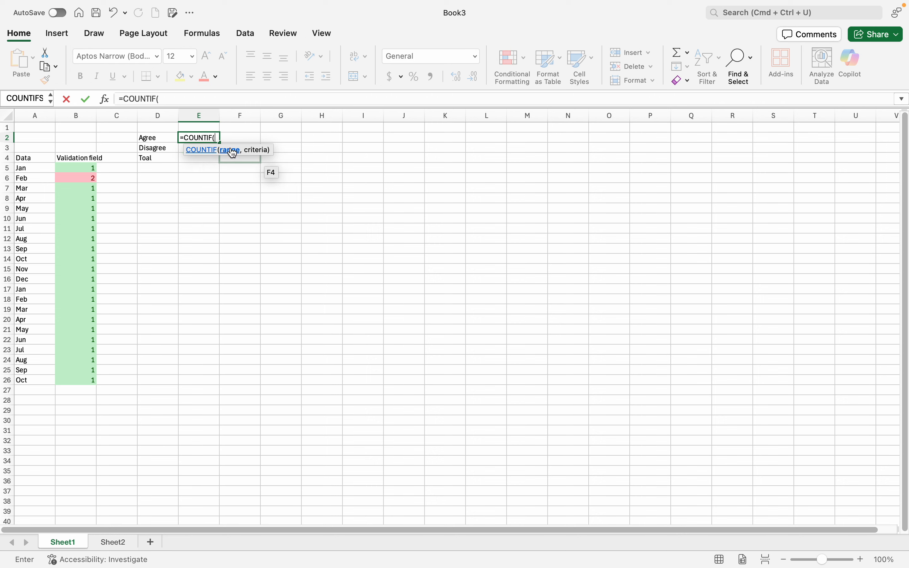
drag(77, 169, 62, 378)
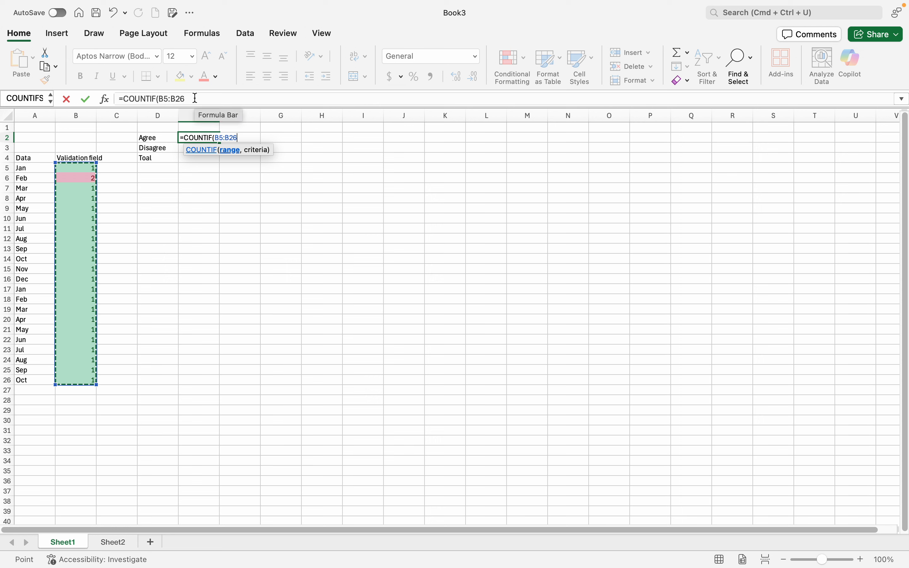
text(,)
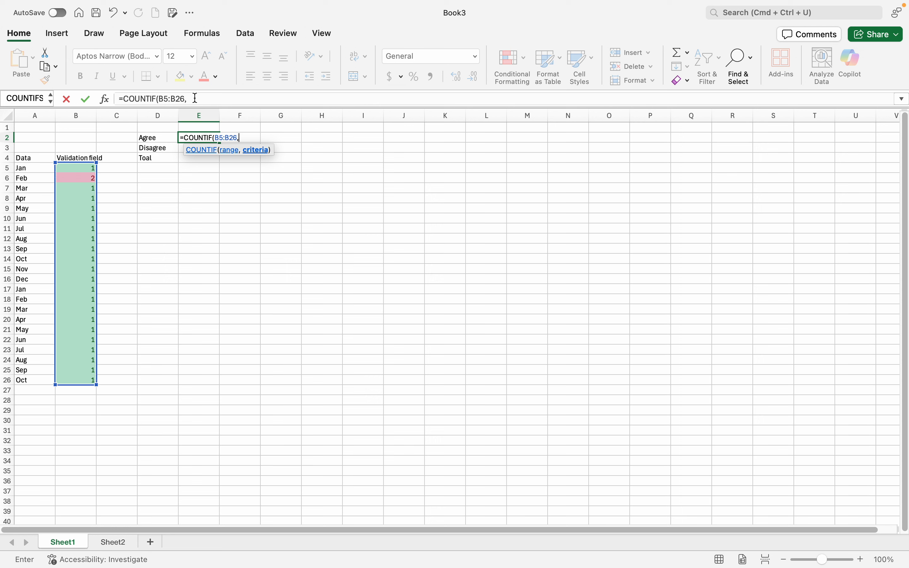
text("1)
text(")
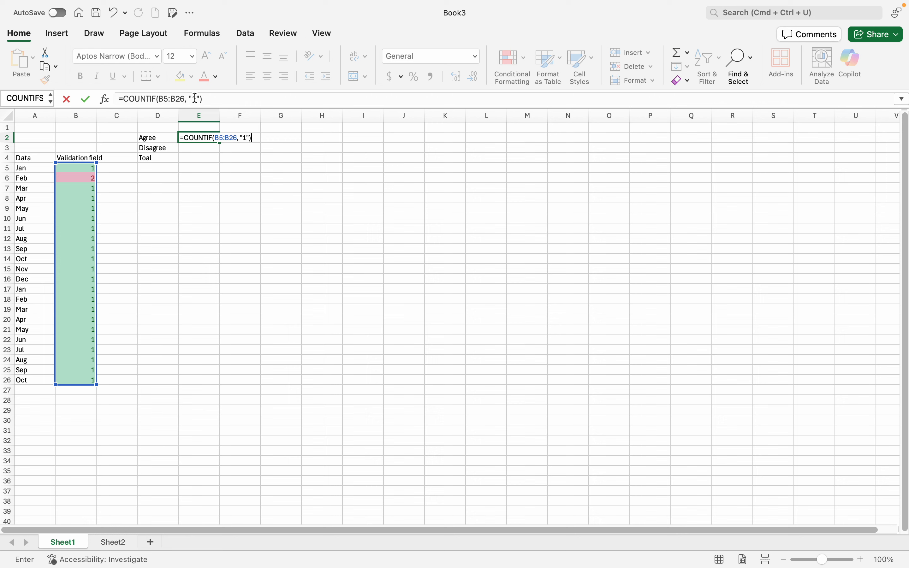
key(Return)
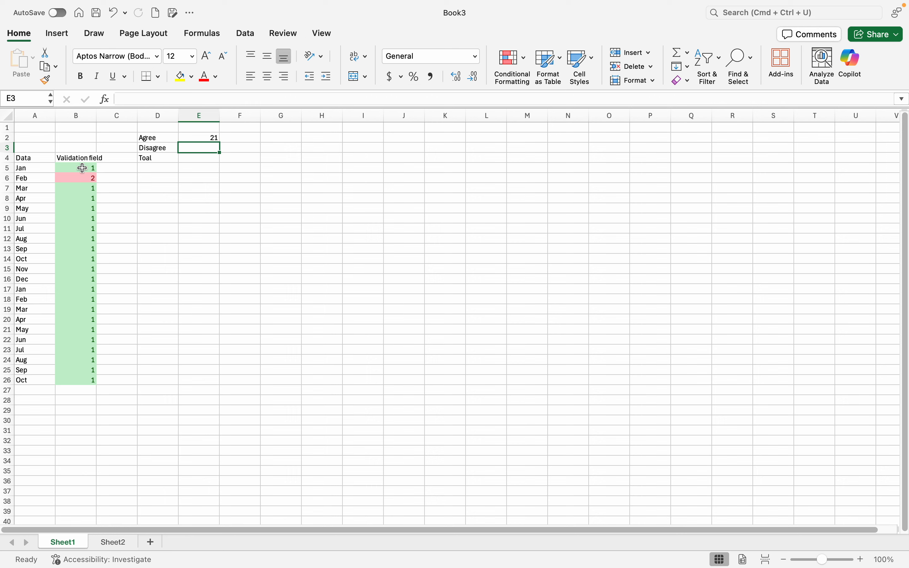
Enter =COUNTIF(B5:B26, "2") in E3 to count the Disagree entries.
click(73, 177)
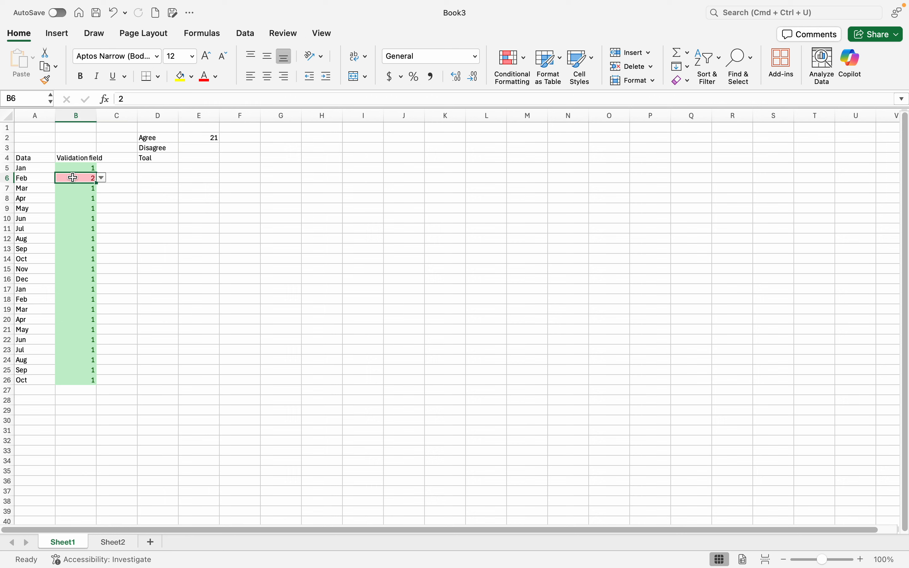
click(196, 150)
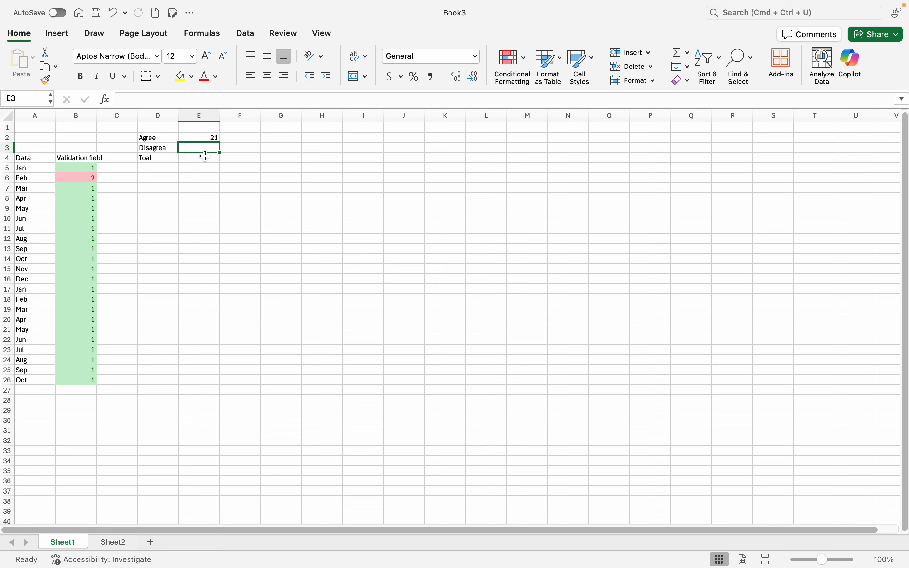
text(=)
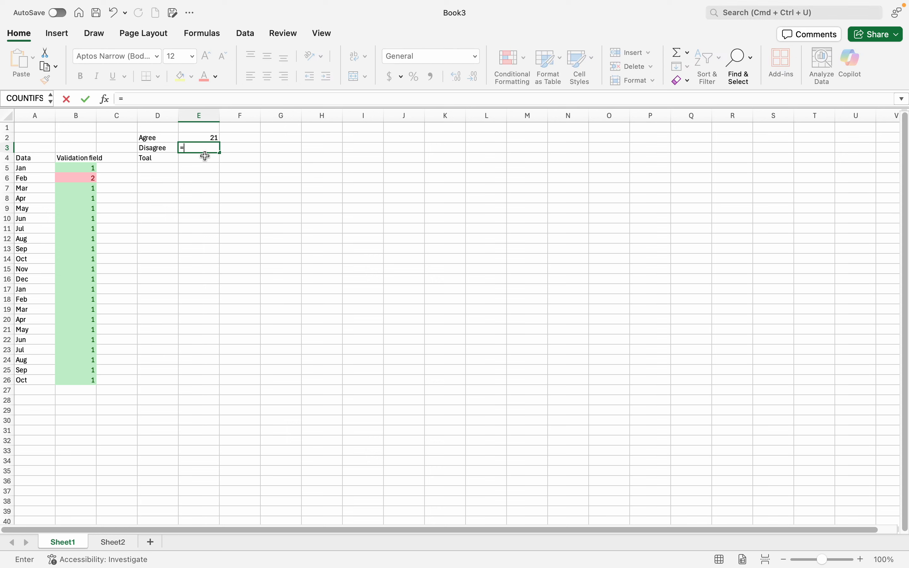
text(countif)
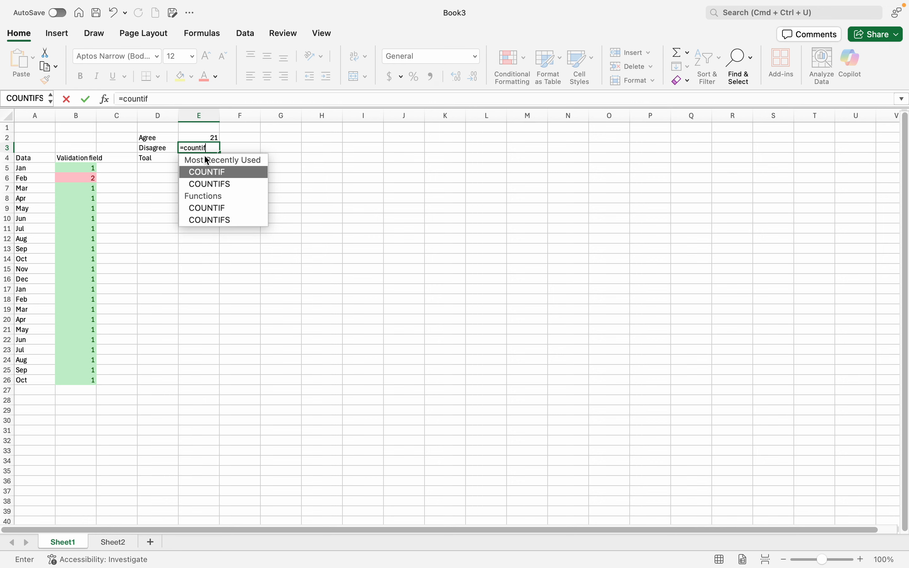
double_click(209, 171)
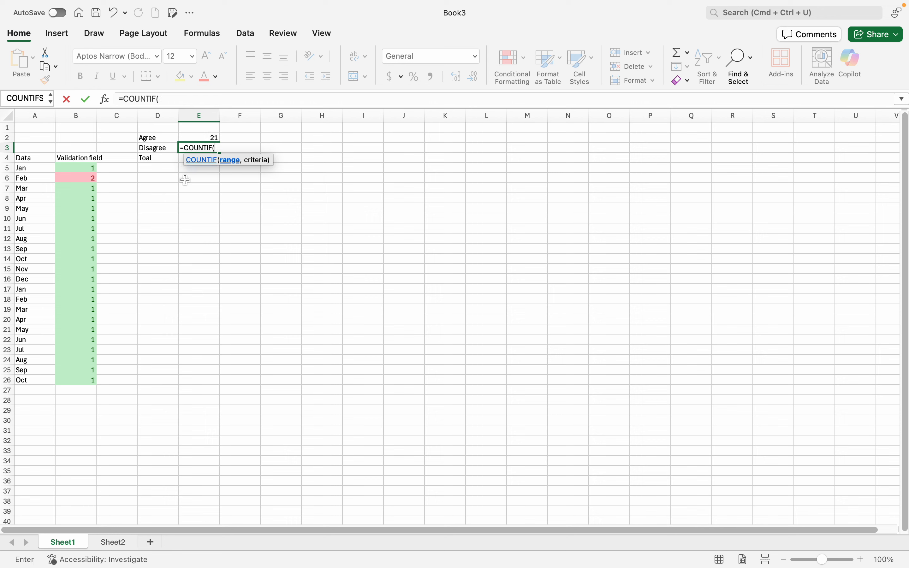
click(89, 170)
drag(90, 170, 82, 371)
text(,)
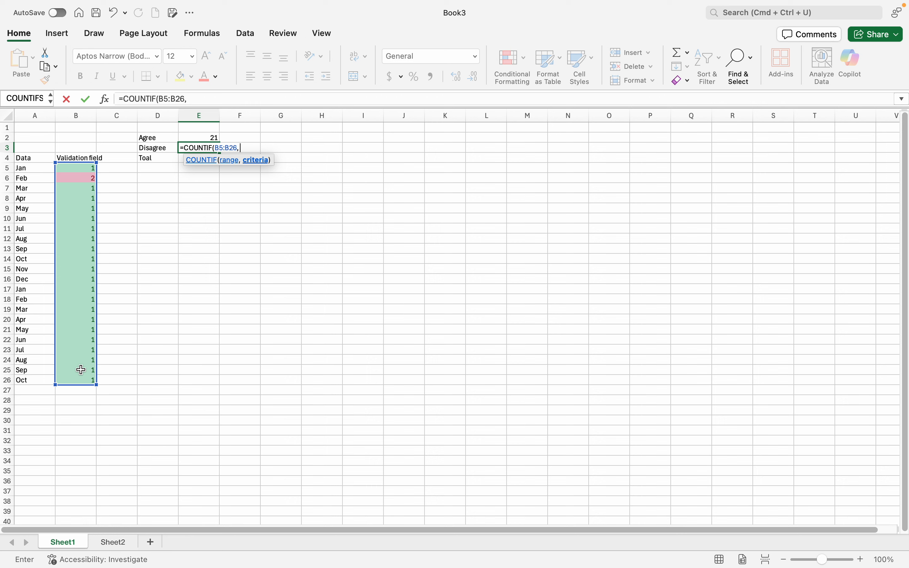
text( "2"))
key(Return)
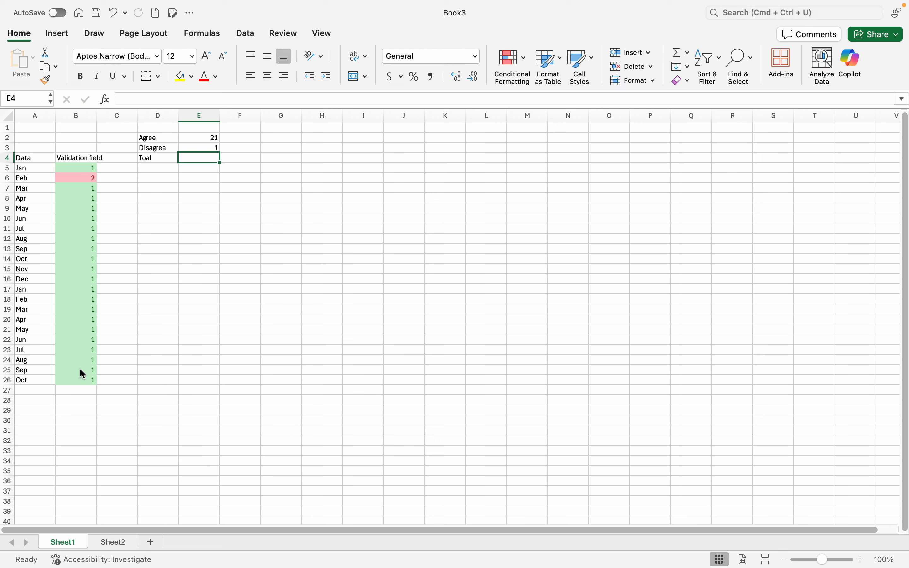
Check the two count formulas and enter 2 for Mar in B7 to test them.
click(199, 139)
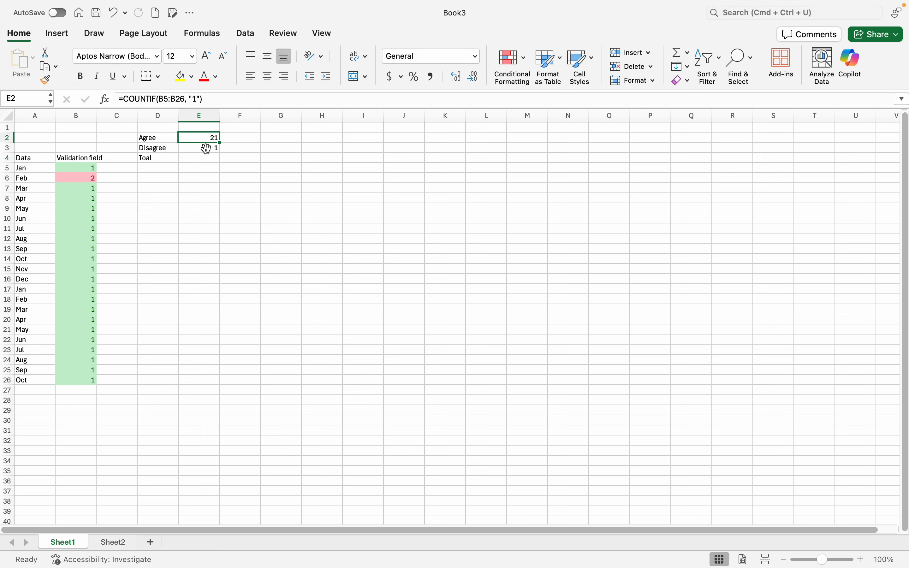
click(206, 149)
click(69, 191)
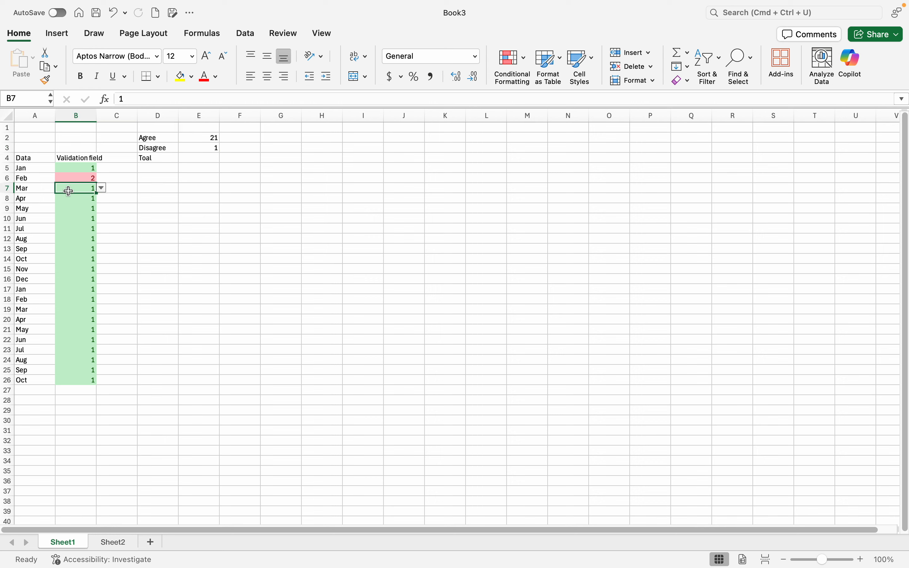
text(2)
key(Return)
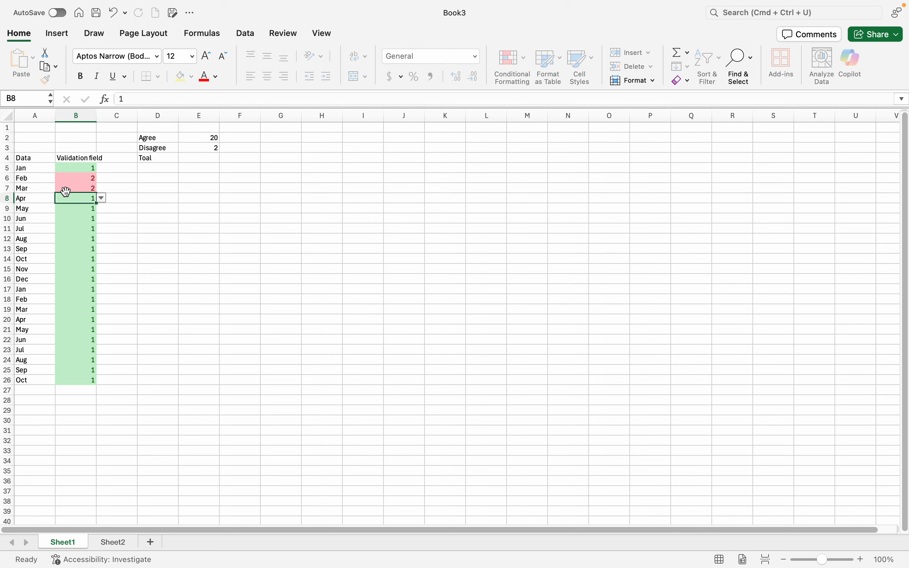
Enter =COUNTA(B5:B26) in E4 to count all filled validation cells, and check the formula.
click(204, 159)
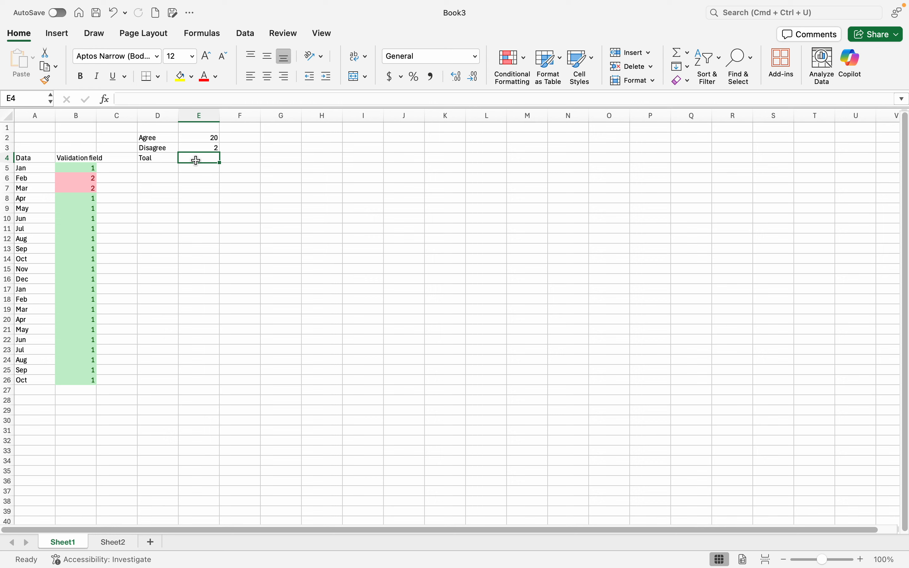
text(=)
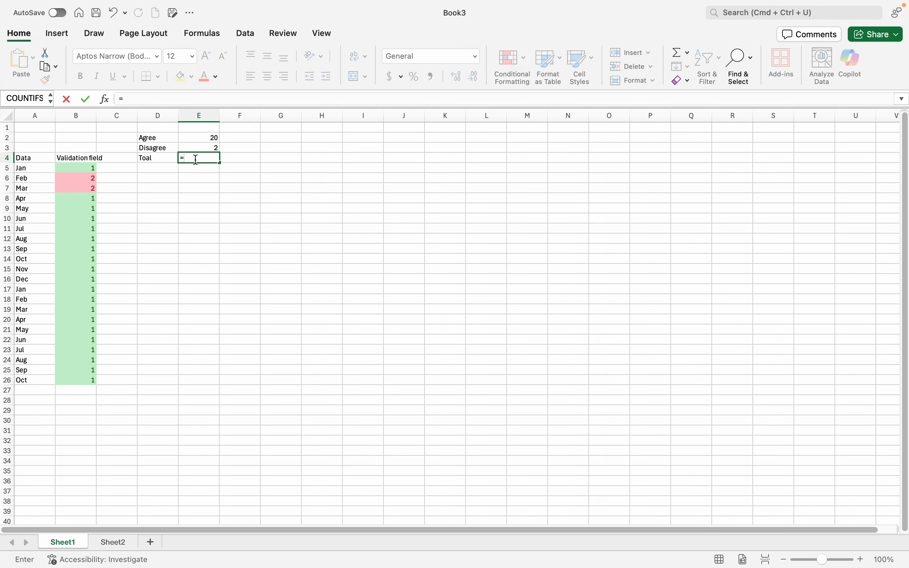
text(count)
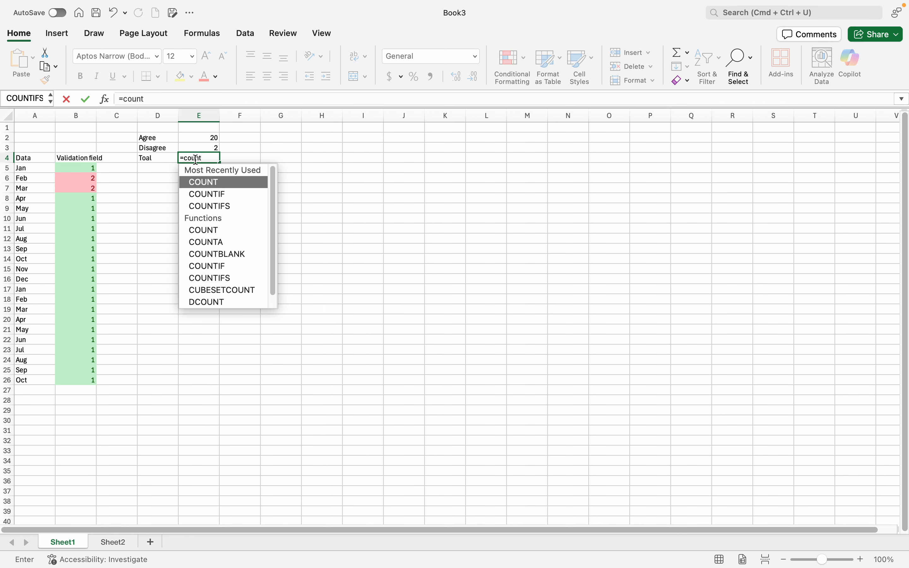
double_click(223, 243)
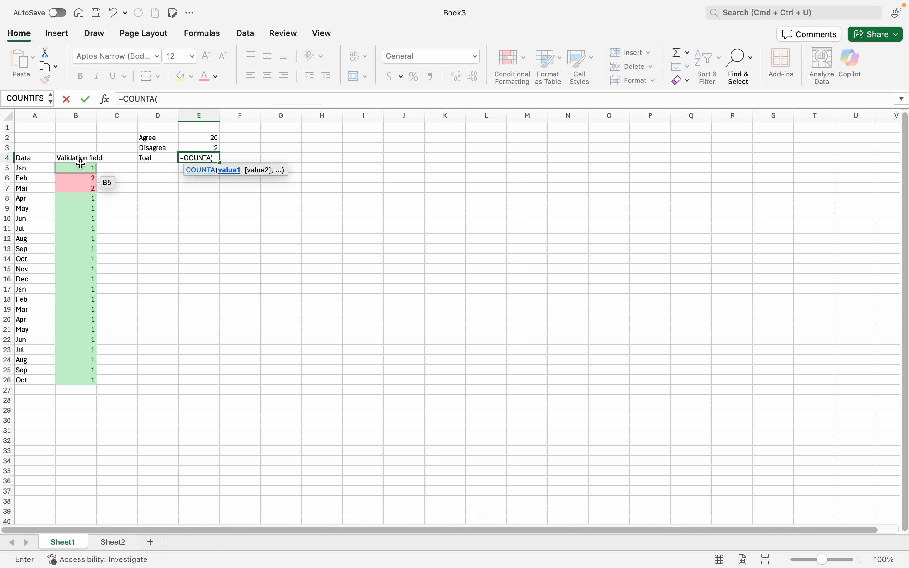
drag(81, 164, 84, 380)
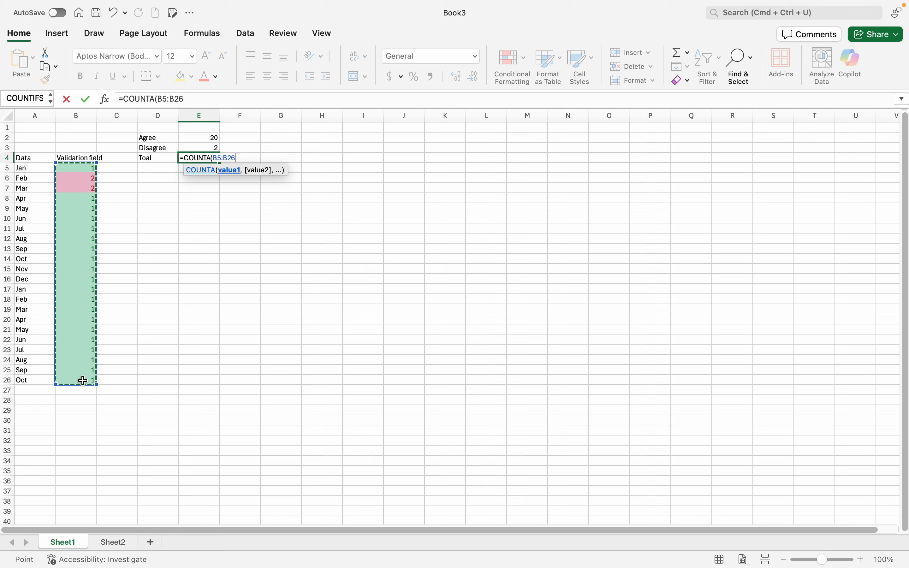
key(Return)
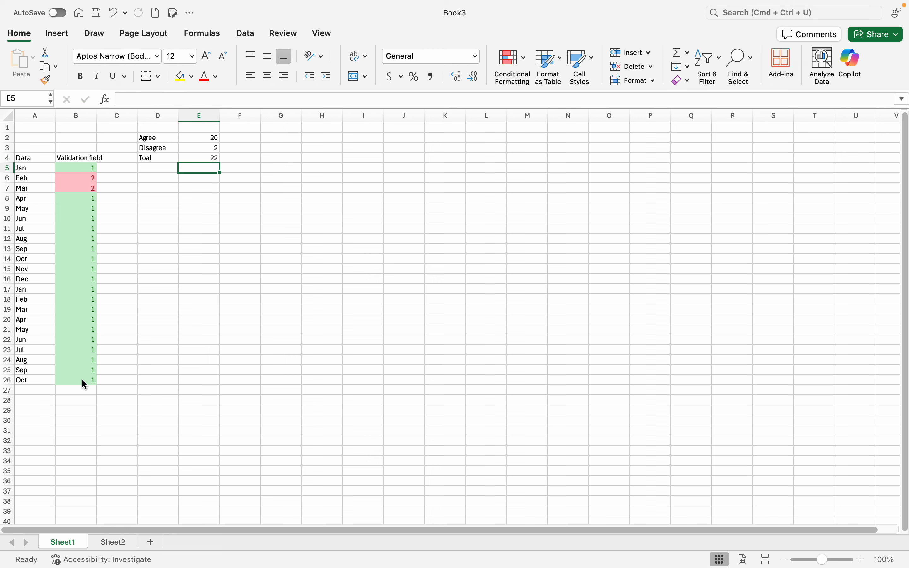
click(207, 158)
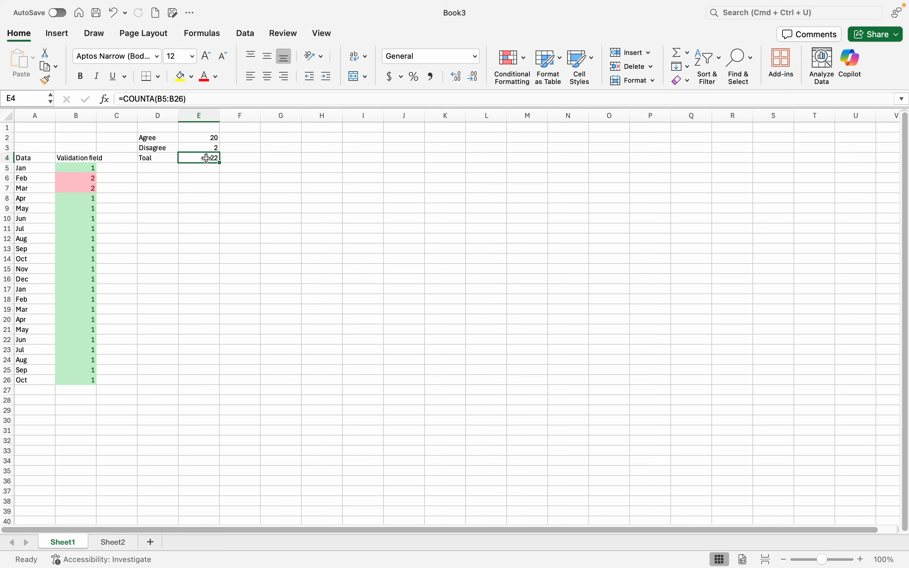
Clear the validation values for the last Aug, Sep and Oct rows (B24:B26) to test the summary counts.
click(84, 382)
key(super+z)
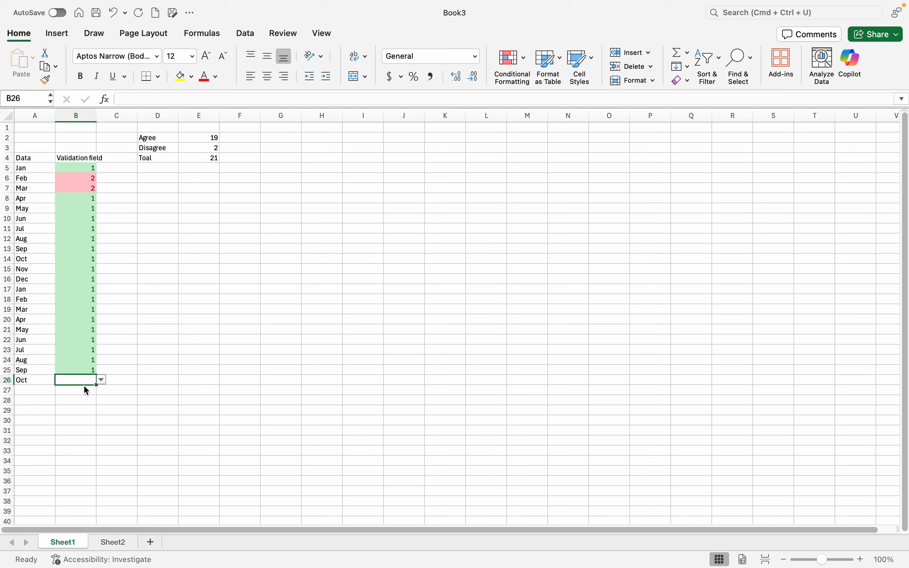
key(Up)
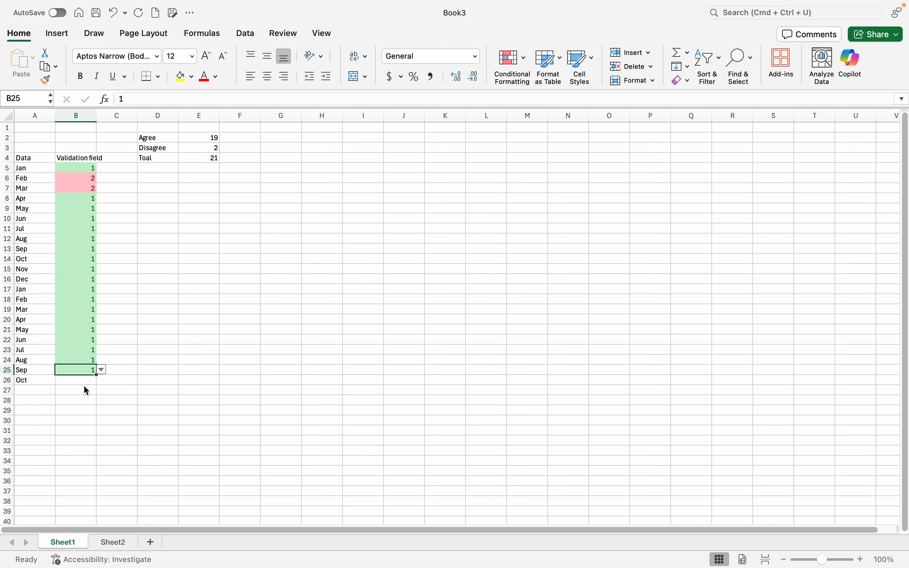
key(Up)
key(Down)
key(Up)
key(Delete)
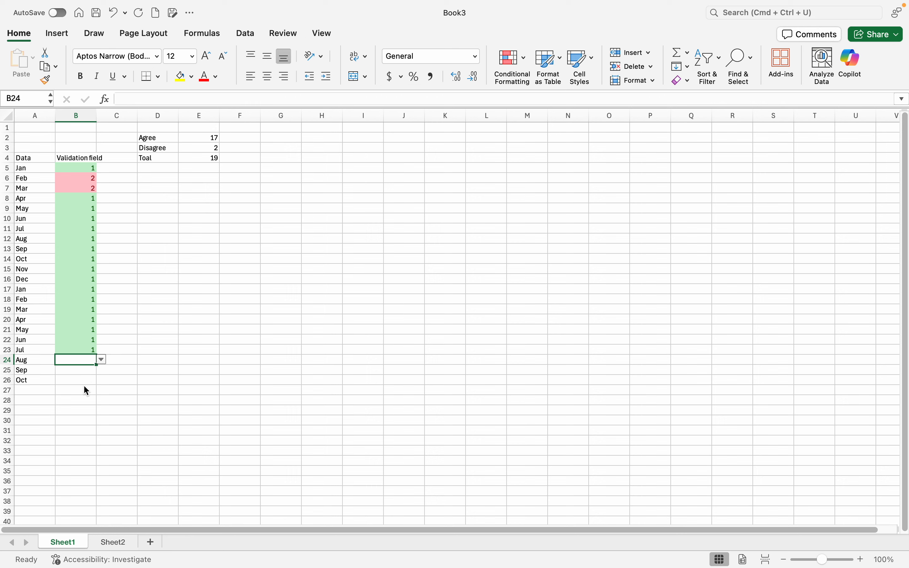
click(78, 349)
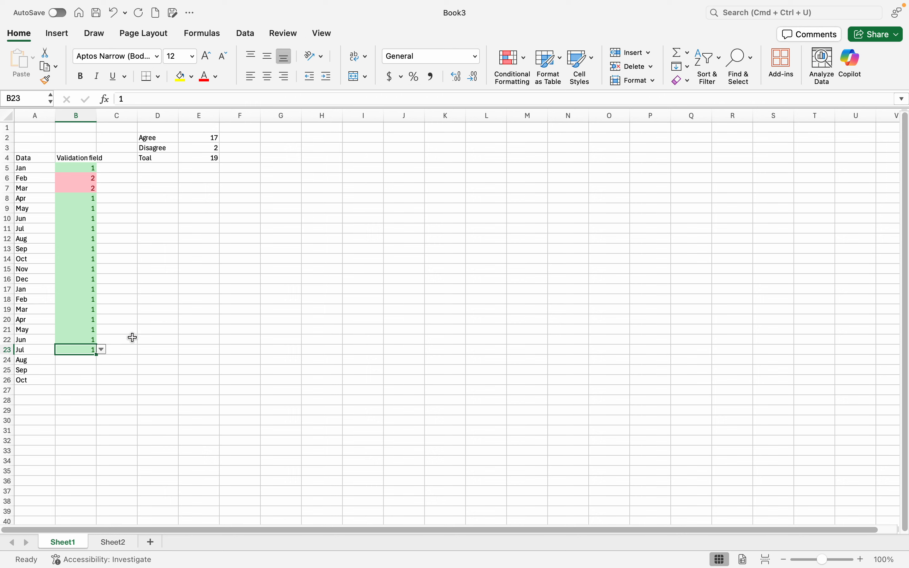
click(89, 360)
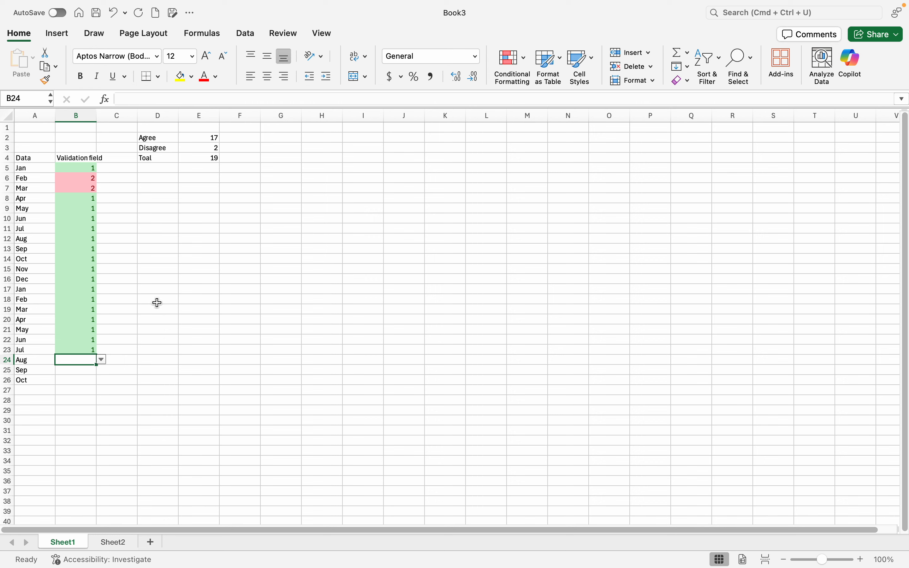
click(209, 151)
click(237, 130)
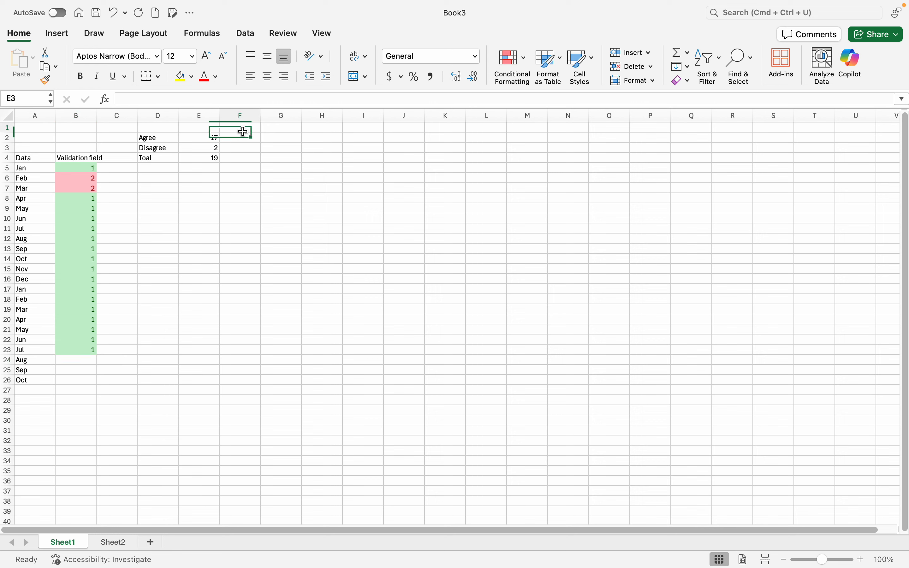
Enter =E2/E4 in F2 to calculate the Agree share of the total.
click(226, 139)
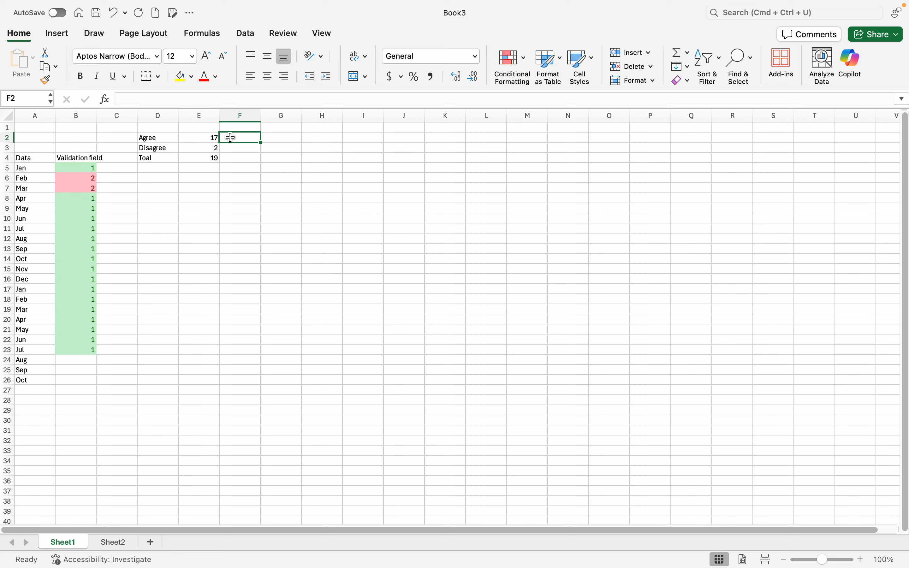
text(=)
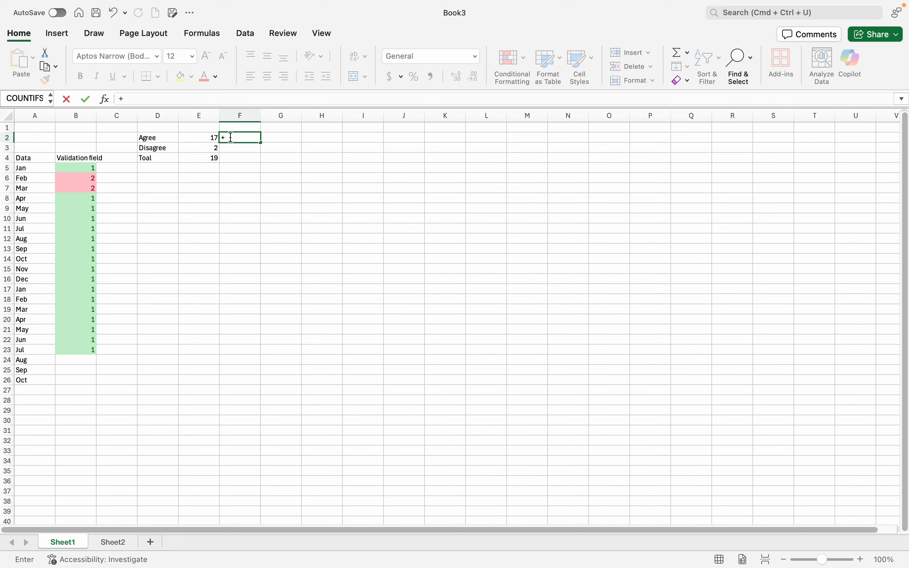
click(209, 140)
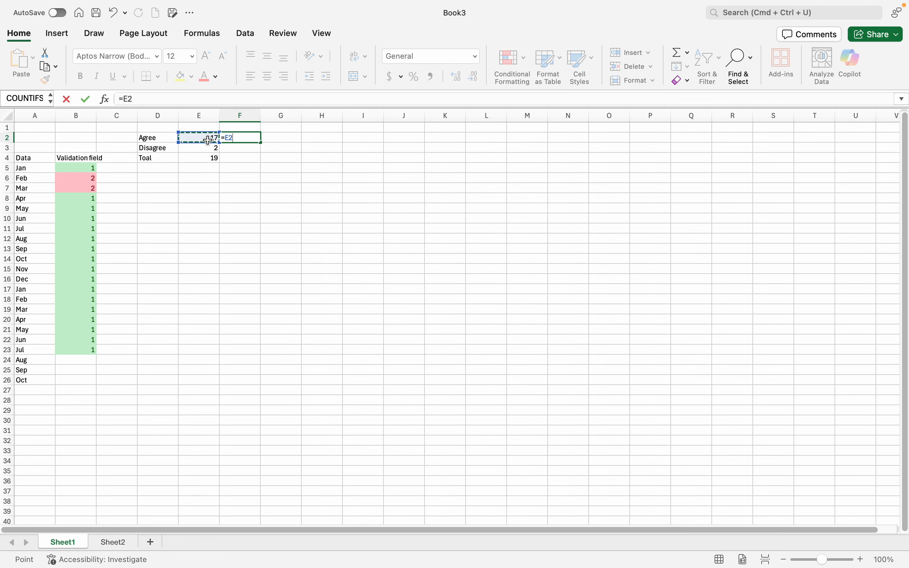
text(/)
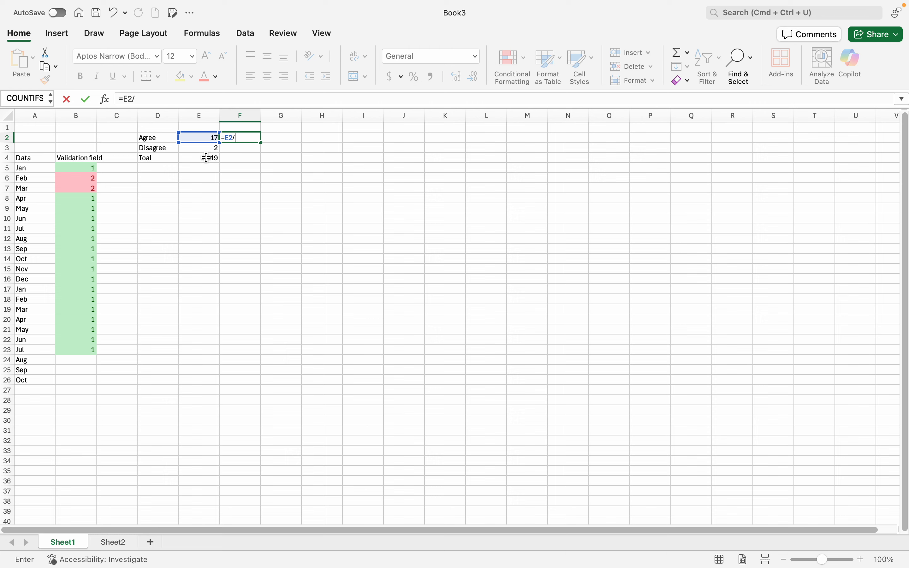
click(205, 157)
key(Return)
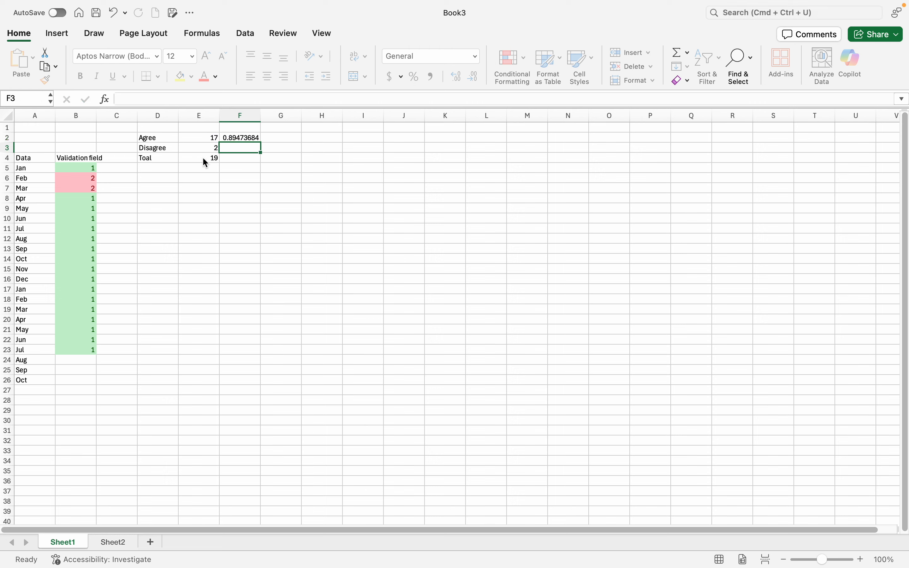
Format the Agree share in F2 as a percentage with 0 decimal places.
click(241, 138)
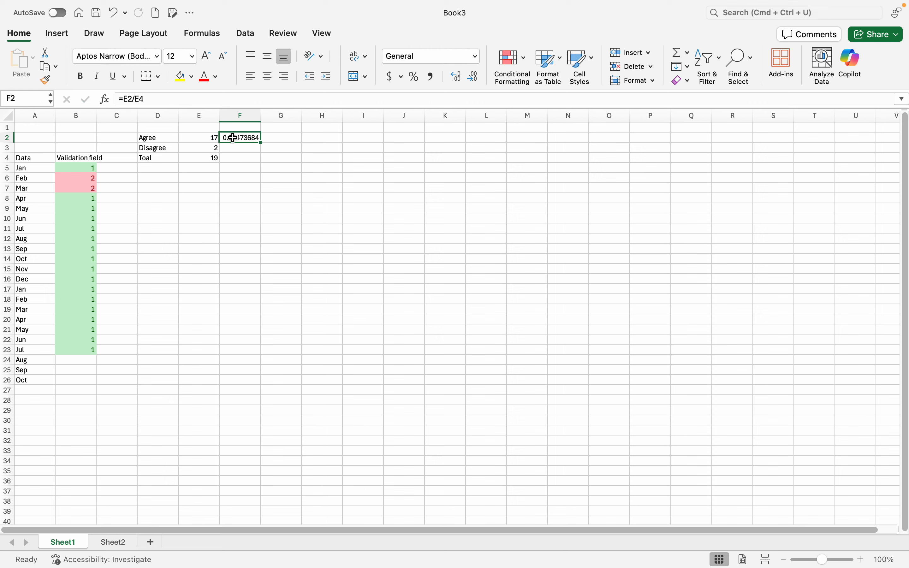
right_click(235, 136)
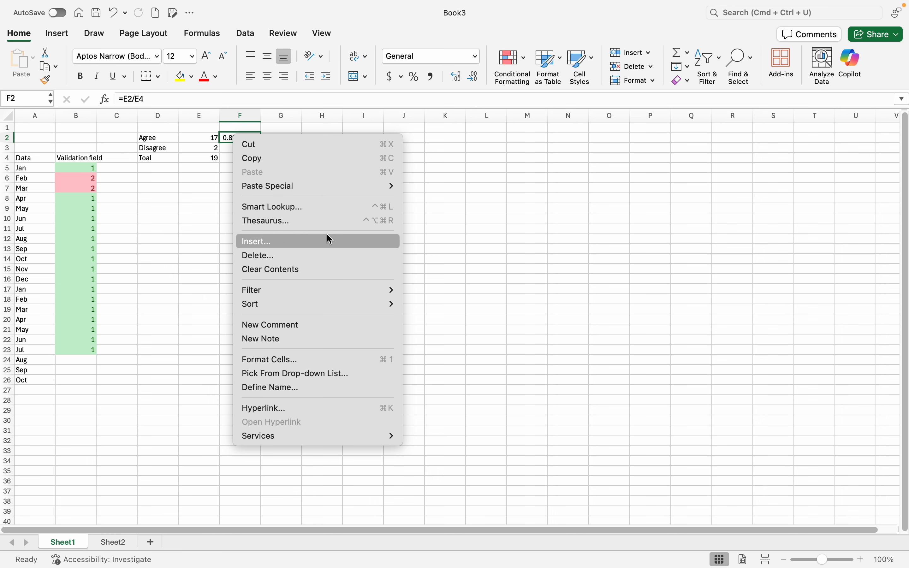
click(273, 359)
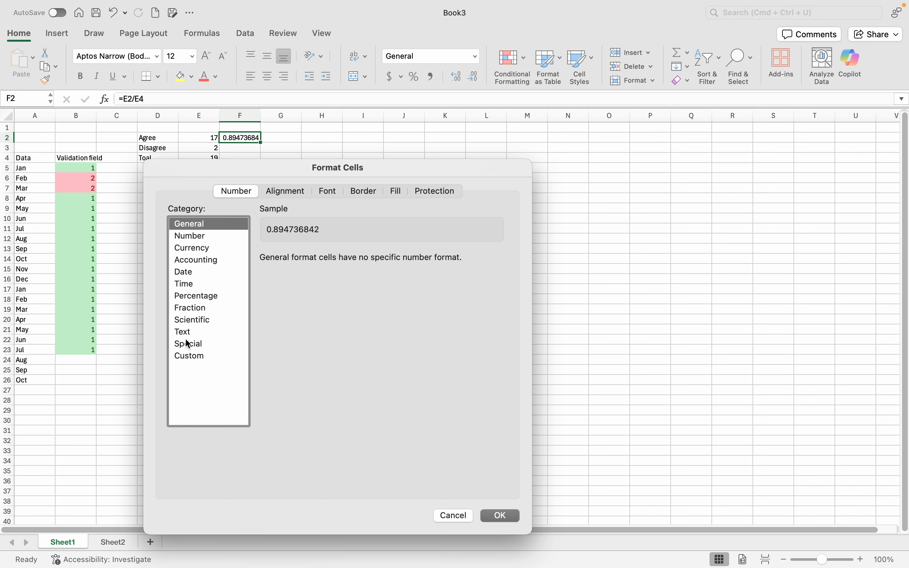
click(198, 296)
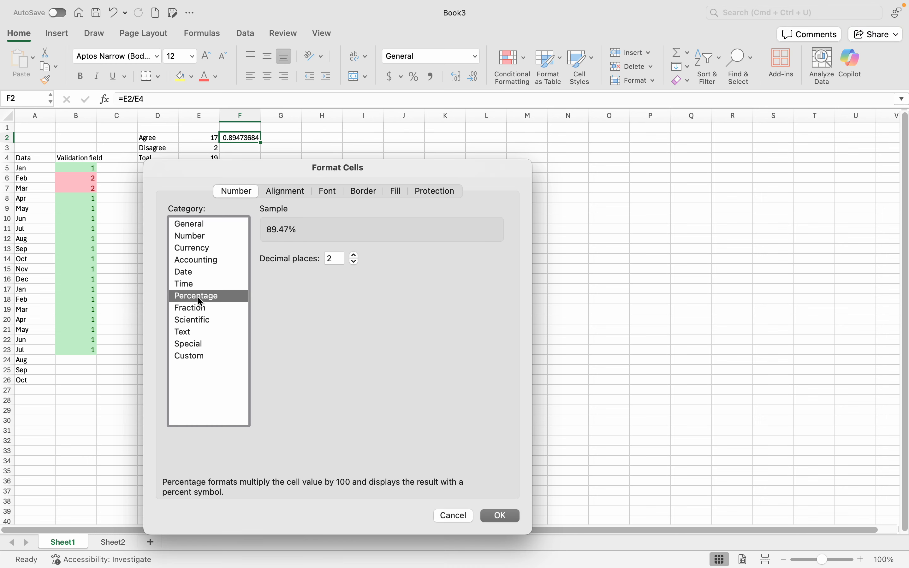
click(354, 262)
click(354, 262)
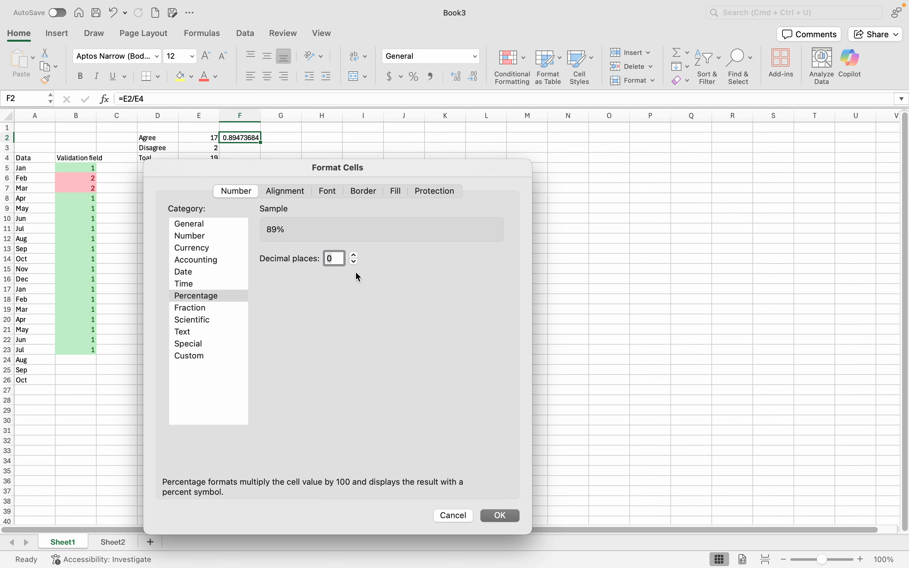
click(496, 518)
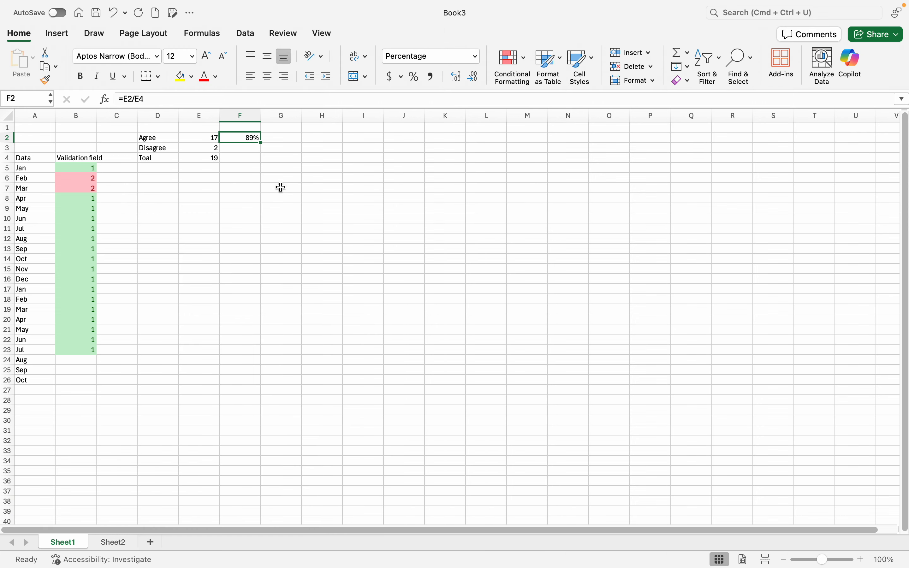
Enter =E3/E4 in F3 to calculate the Disagree share of the total.
click(249, 147)
click(248, 139)
click(257, 148)
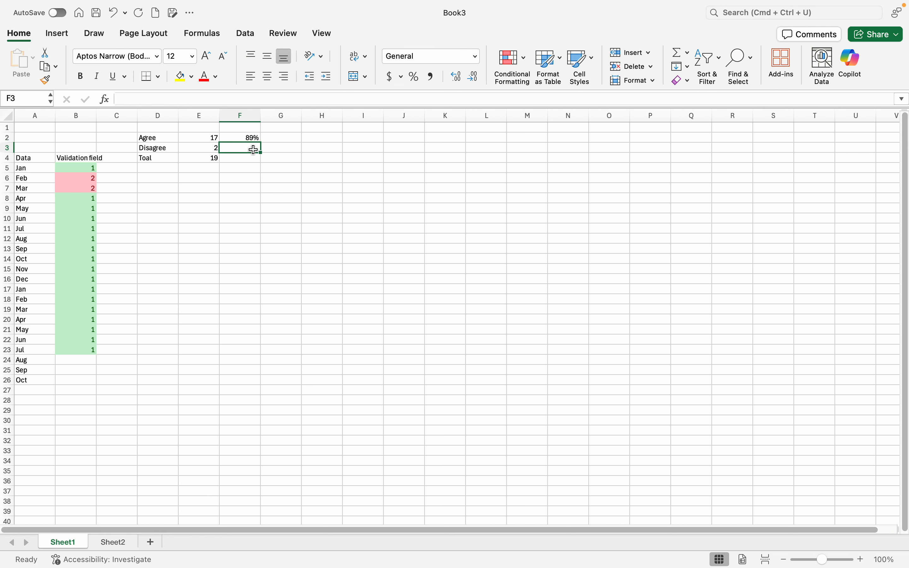
text(=)
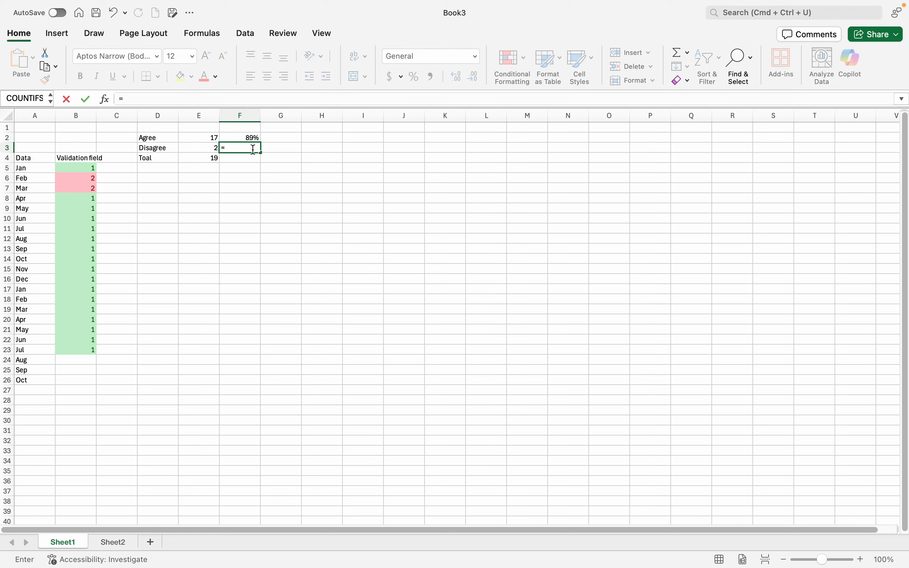
click(213, 160)
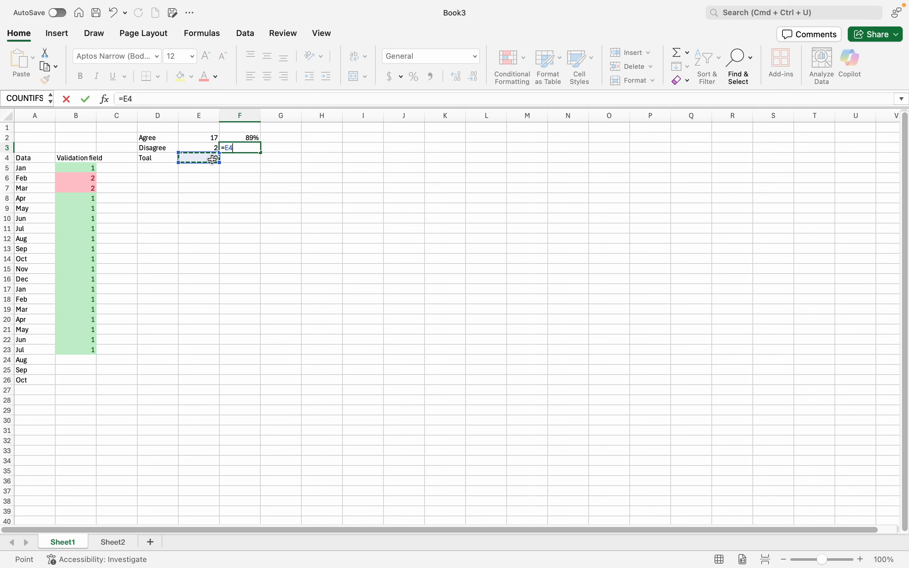
key(BackSpace)
key(BackSpace)
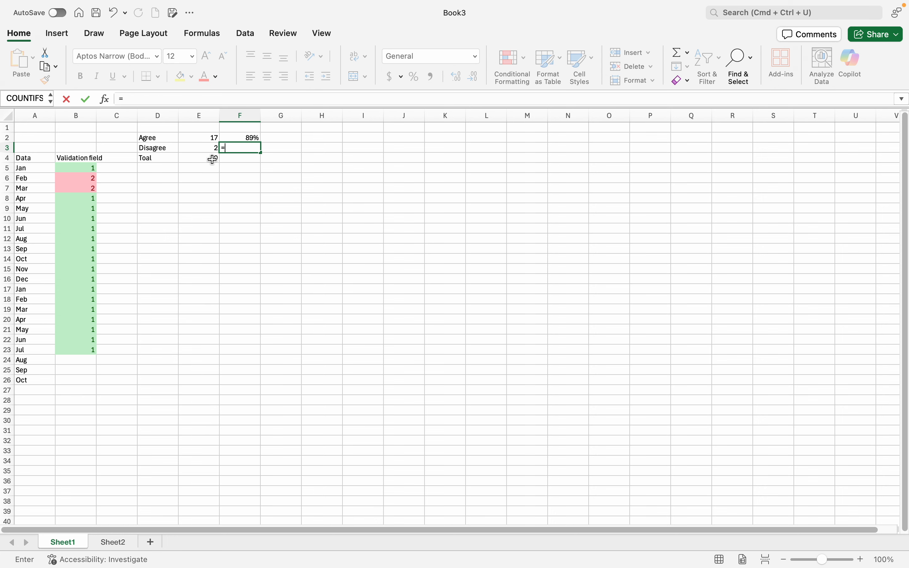
click(210, 146)
text(/)
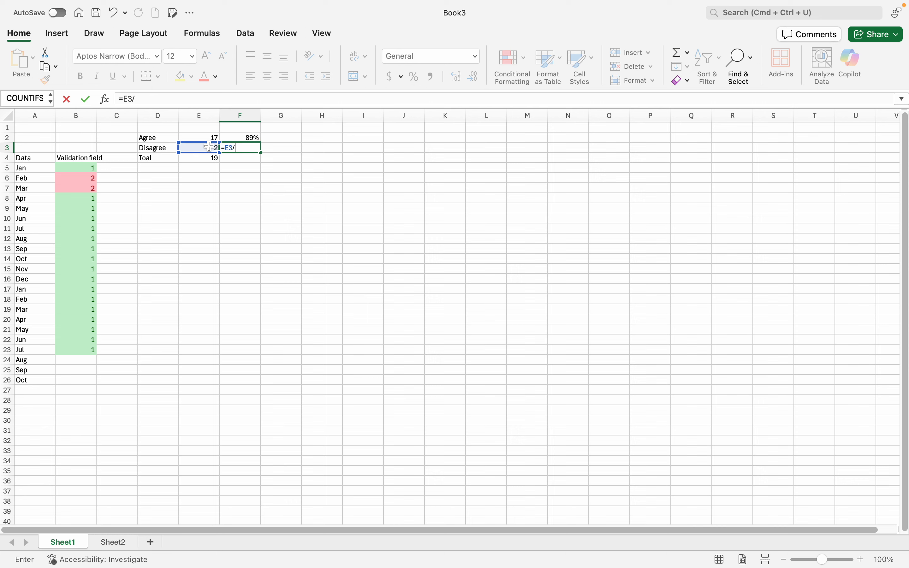
click(208, 159)
key(Return)
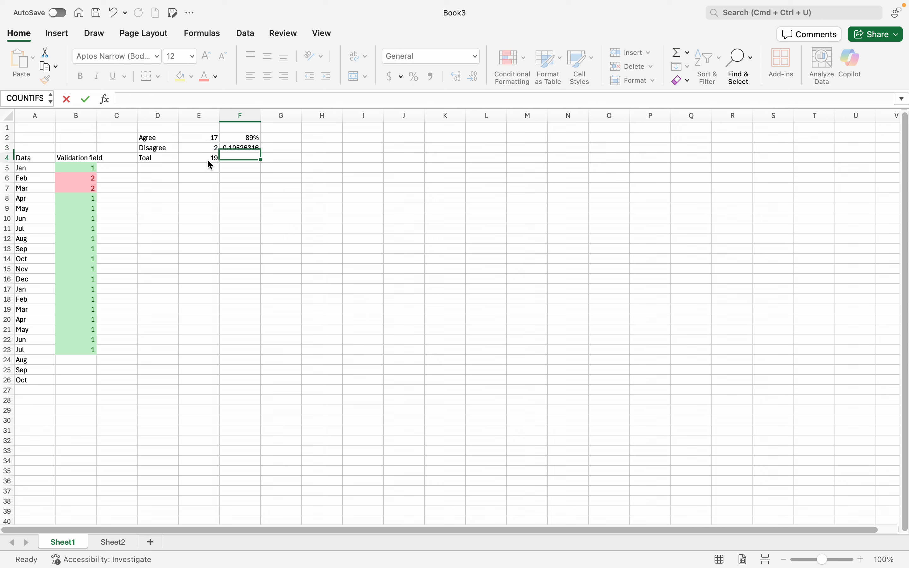
Try to fill the Agree share formula from F2 down to F4, and undo the fill.
right_click(250, 150)
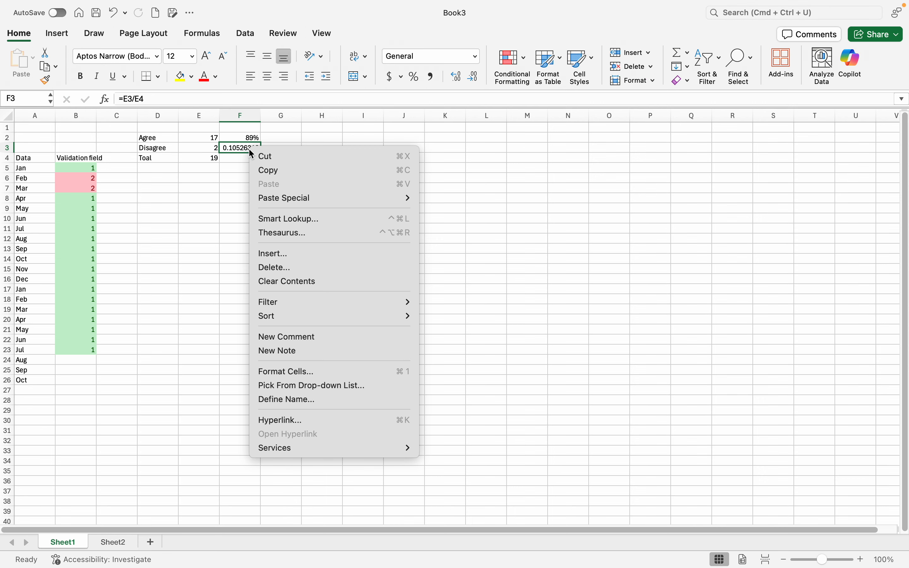
click(240, 140)
click(241, 141)
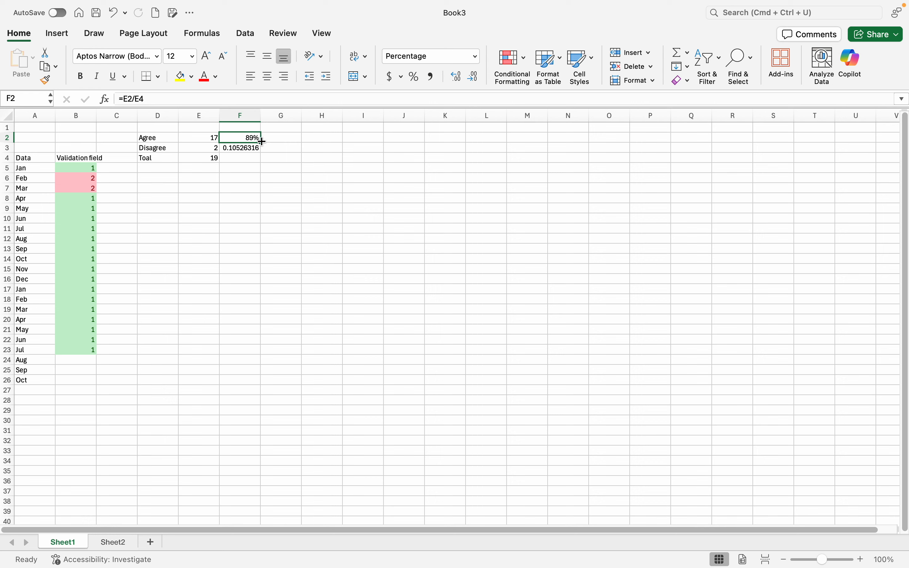
drag(261, 143, 259, 159)
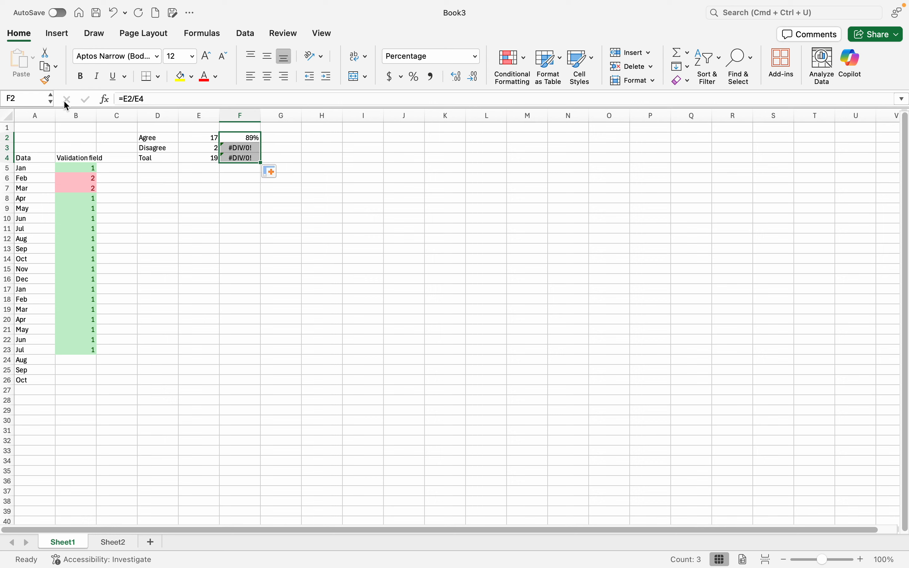
click(113, 16)
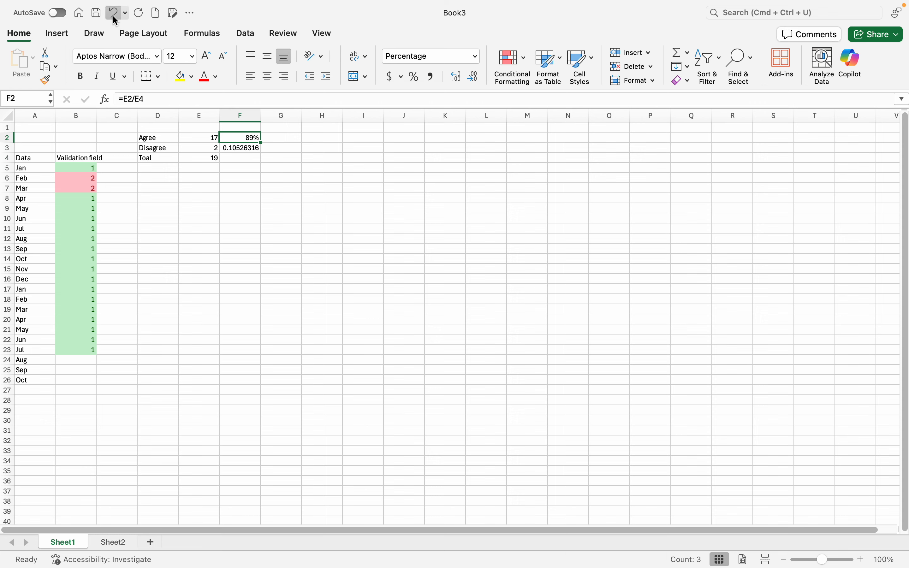
Format the Disagree share in F3 as a percentage with 0 decimal places.
click(244, 149)
right_click(244, 148)
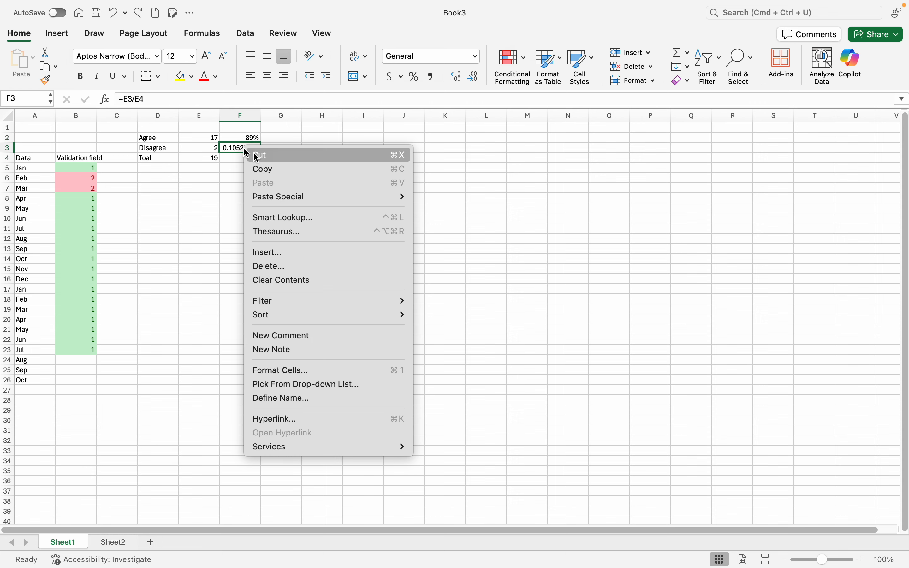
click(353, 375)
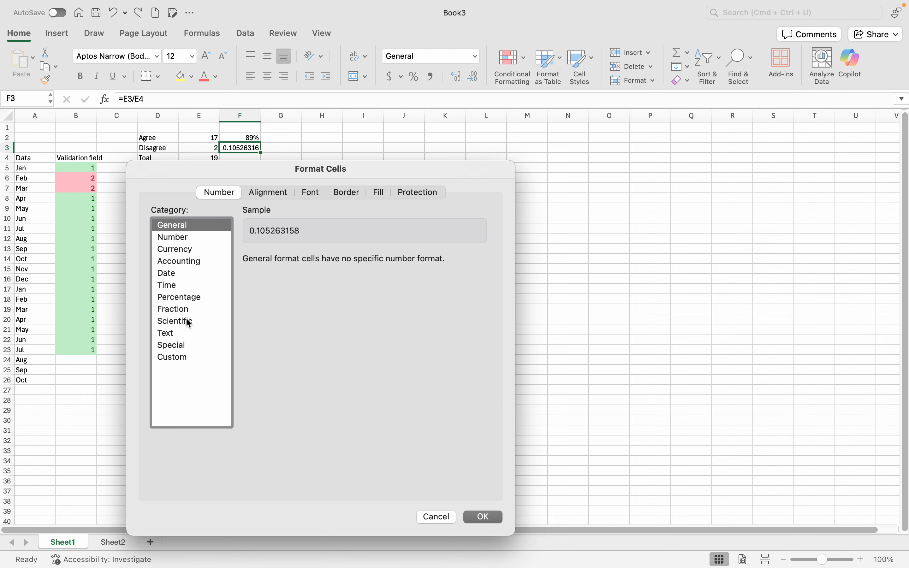
click(192, 296)
click(338, 263)
click(338, 263)
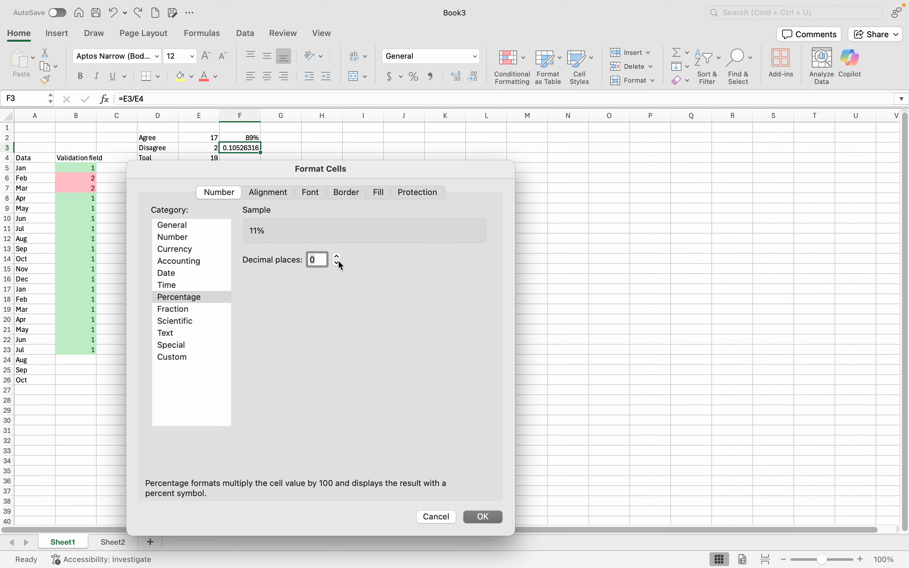
click(483, 517)
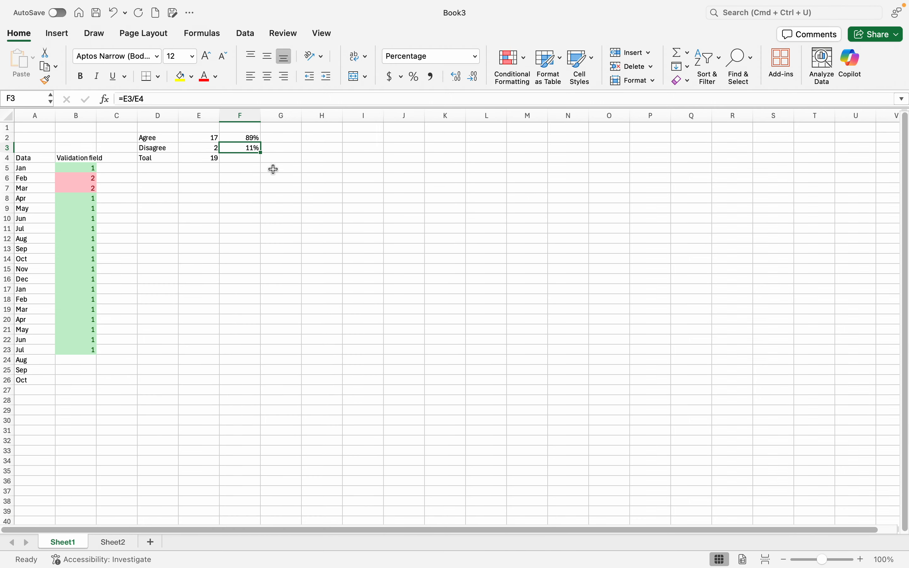
click(257, 161)
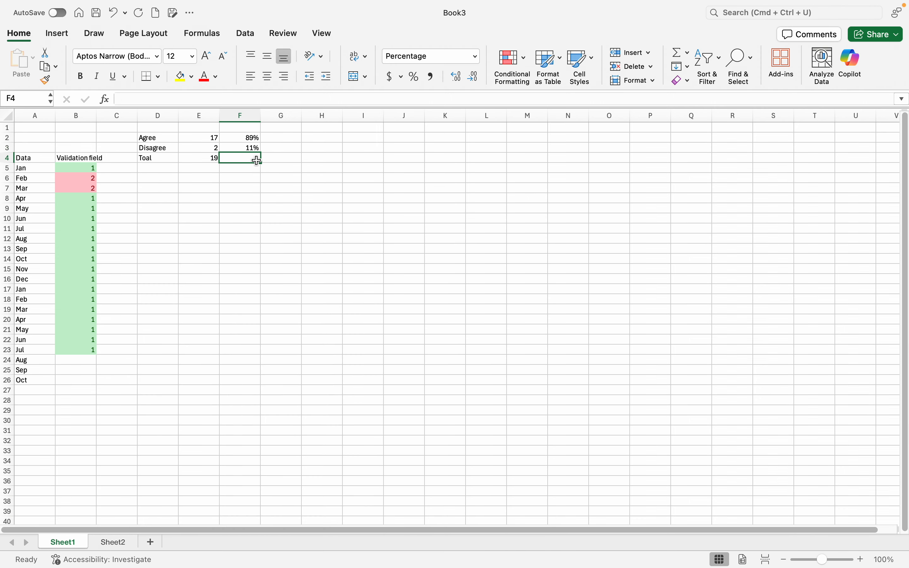
right_click(231, 160)
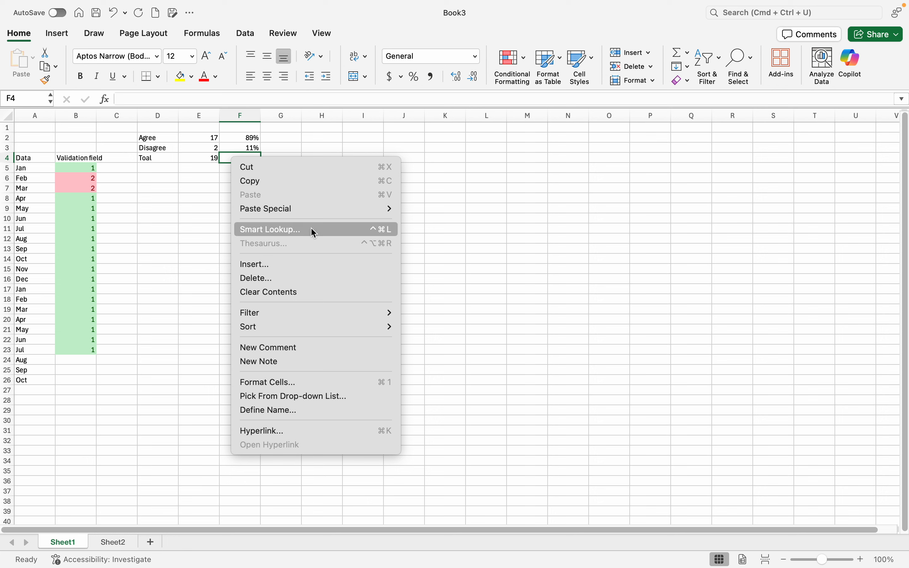
key(Down)
key(Down)
key(Down)
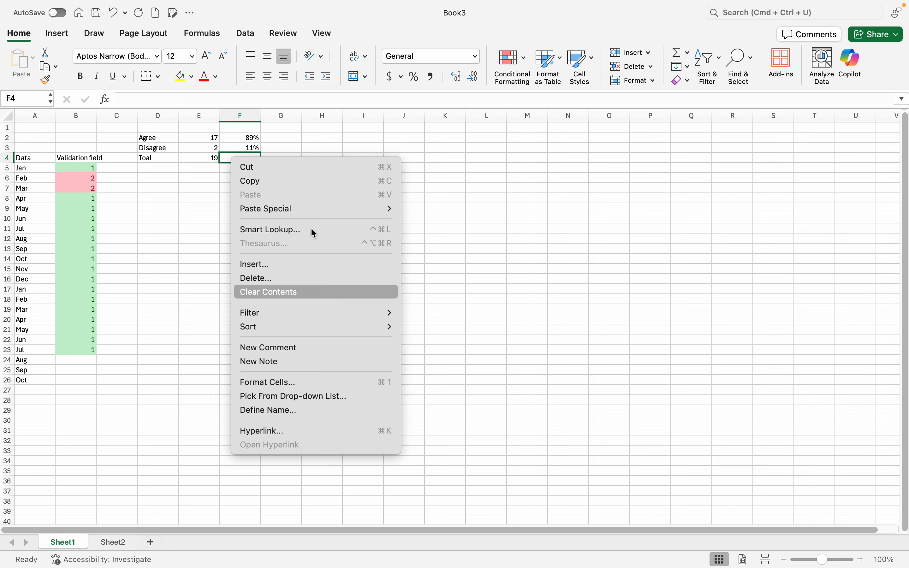
Enter =F2+F3 in F4 to add up the Agree and Disagree percentages.
click(227, 157)
text(=)
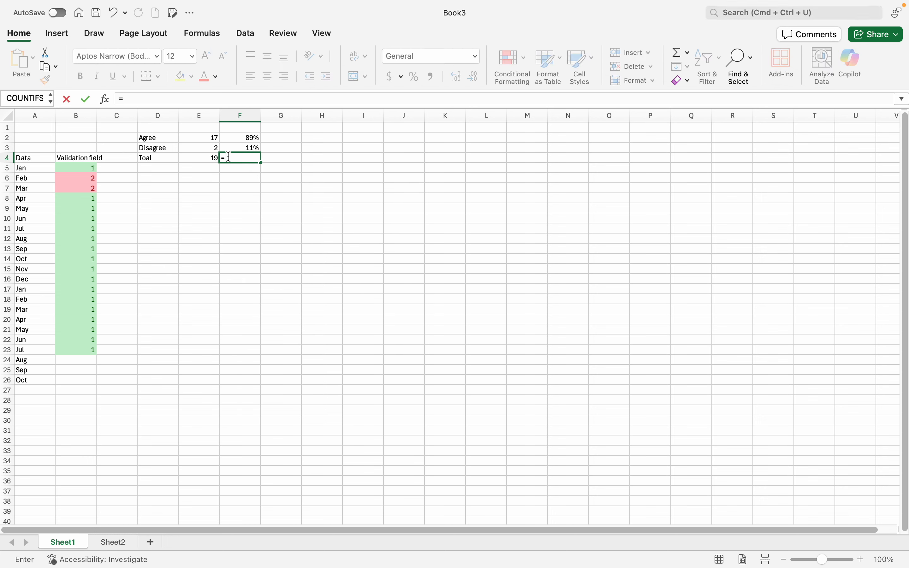
click(234, 140)
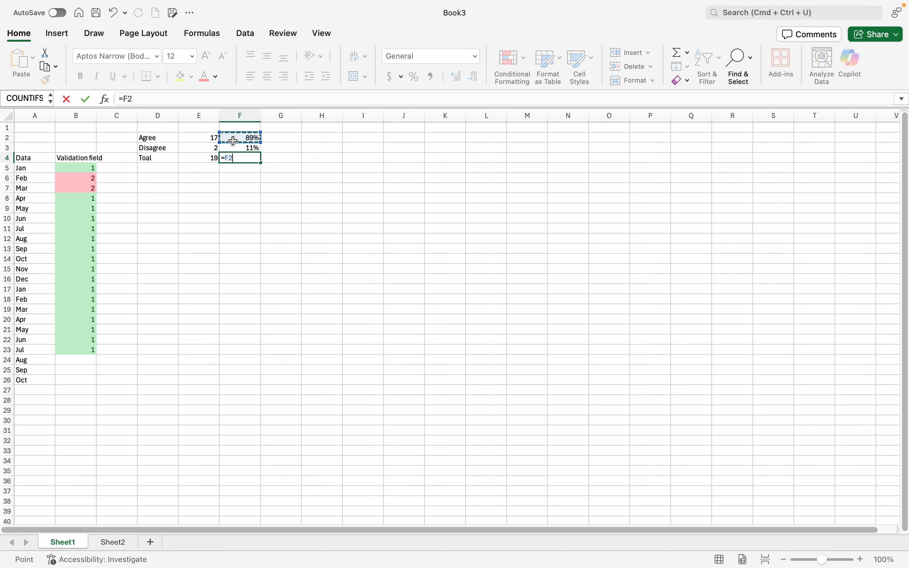
click(167, 99)
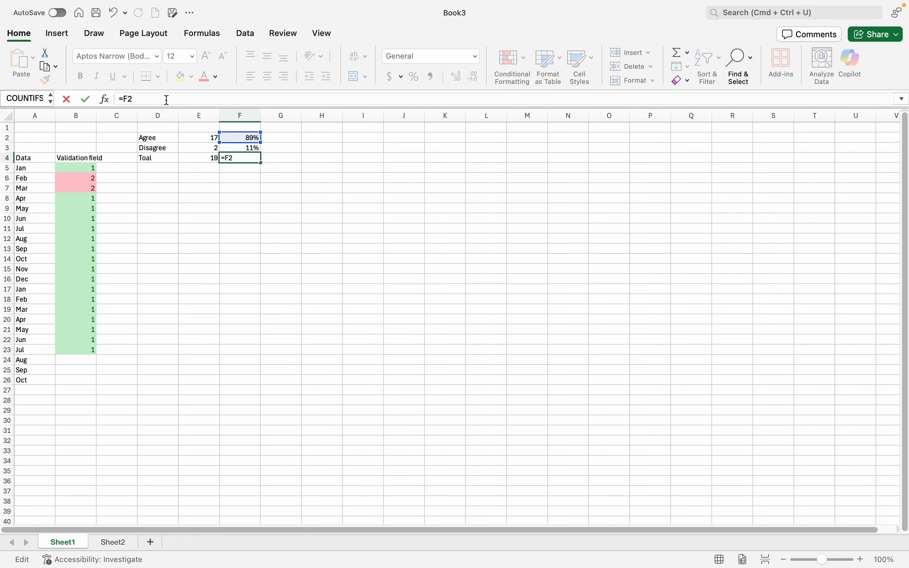
text(+)
click(238, 146)
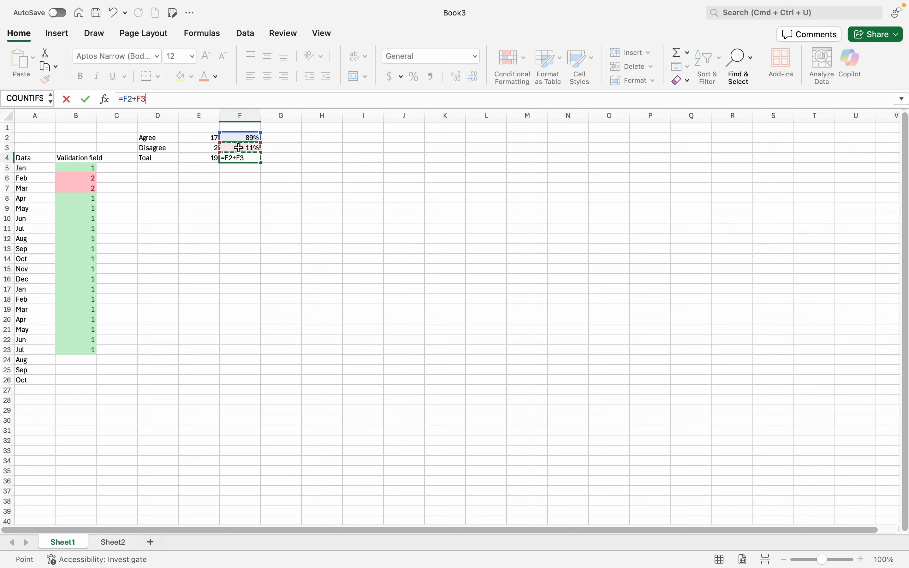
key(Return)
click(257, 207)
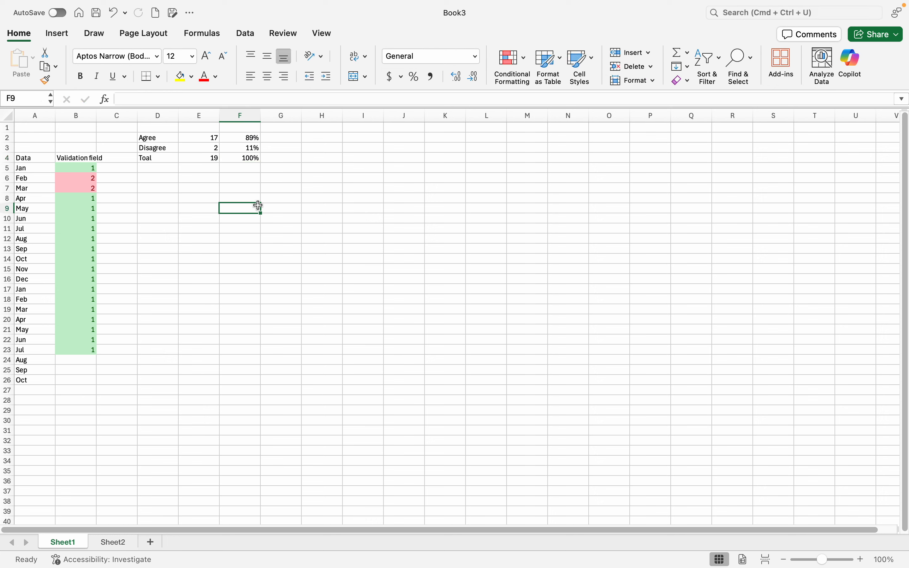
click(143, 370)
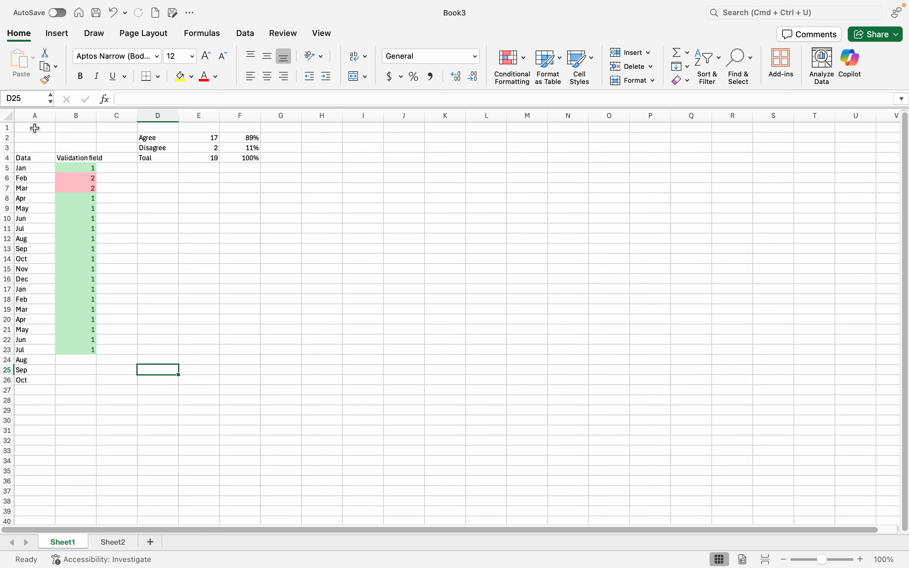
drag(34, 128, 267, 351)
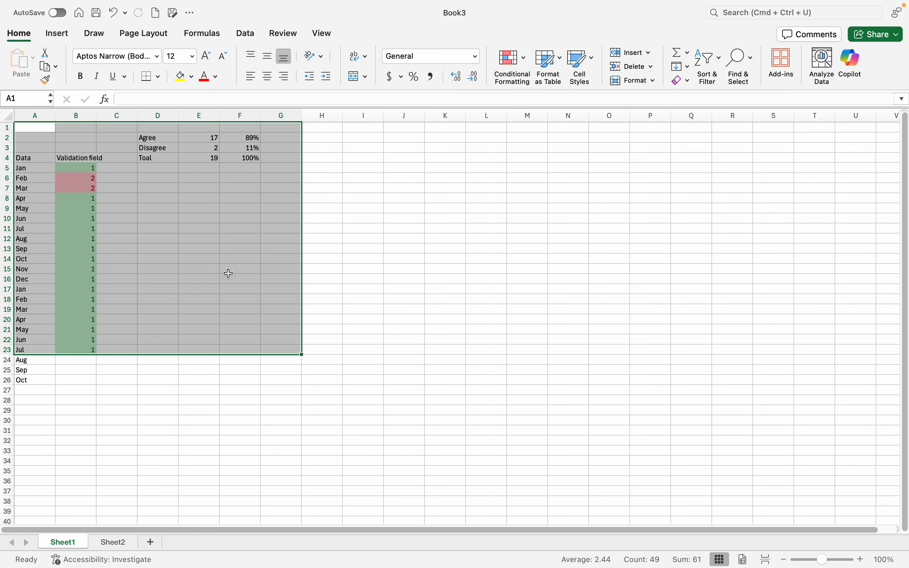
click(181, 378)
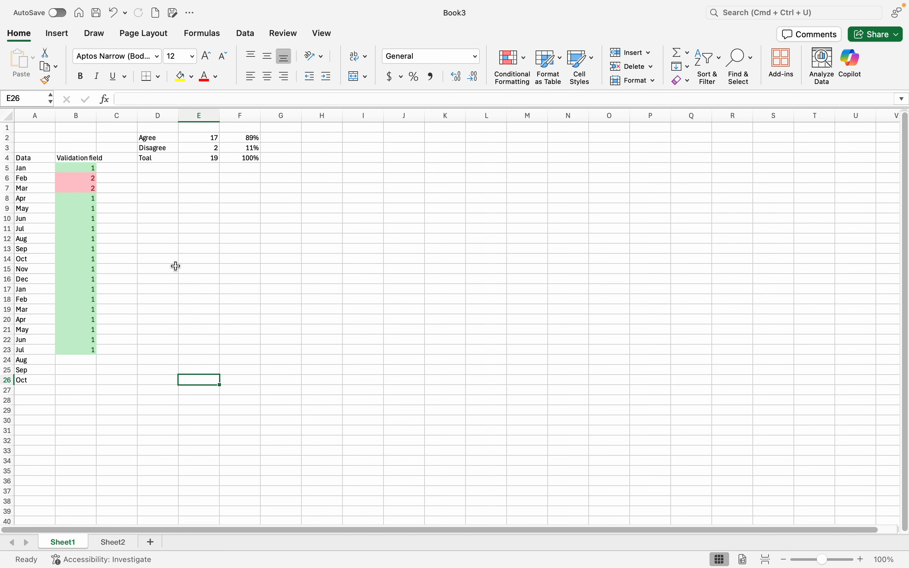
click(85, 171)
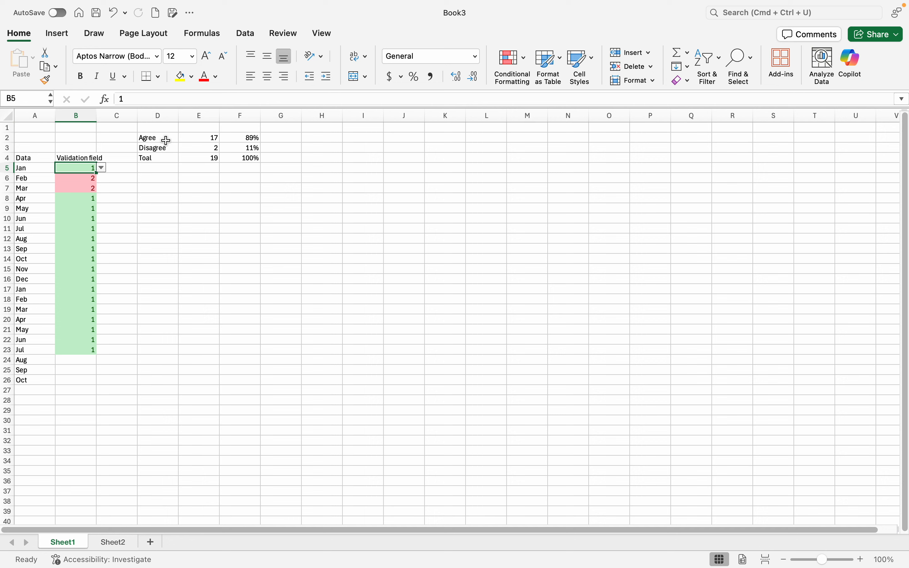
drag(165, 138, 237, 159)
click(281, 229)
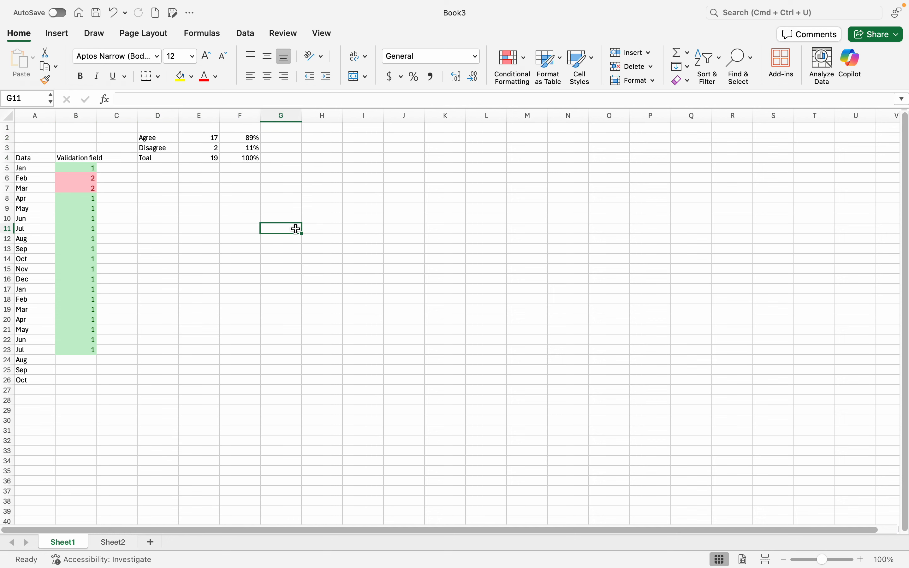
click(323, 359)
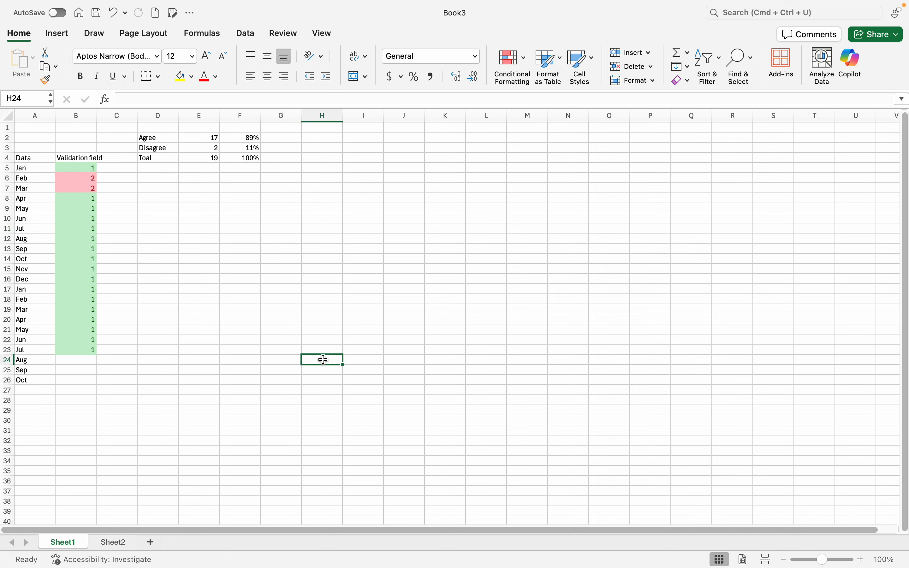